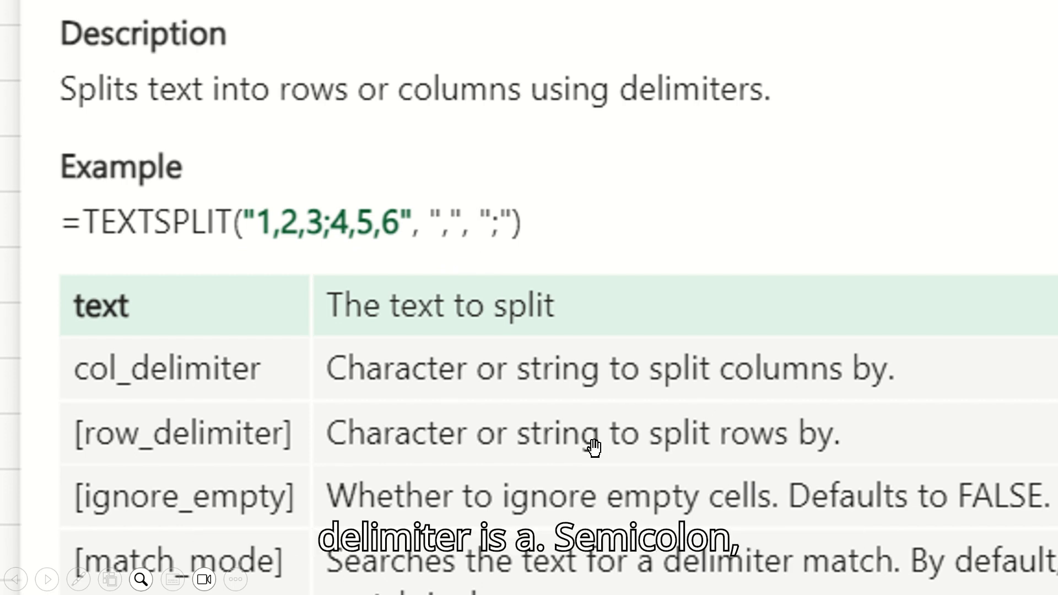
Exit the slide show, switch to the Excel workbook and insert a new worksheet.
key(Escape)
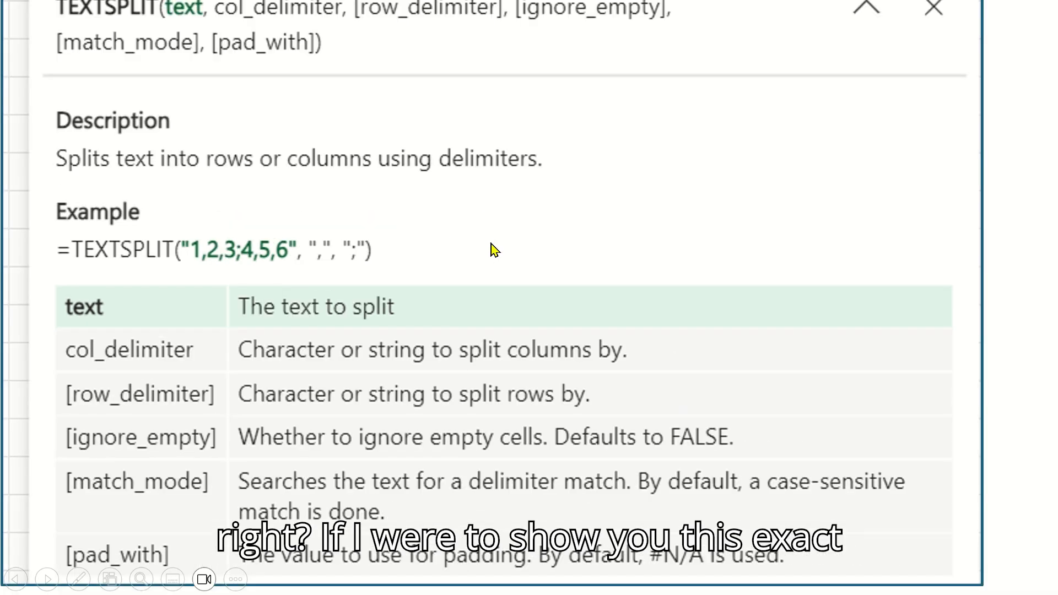
key(Escape)
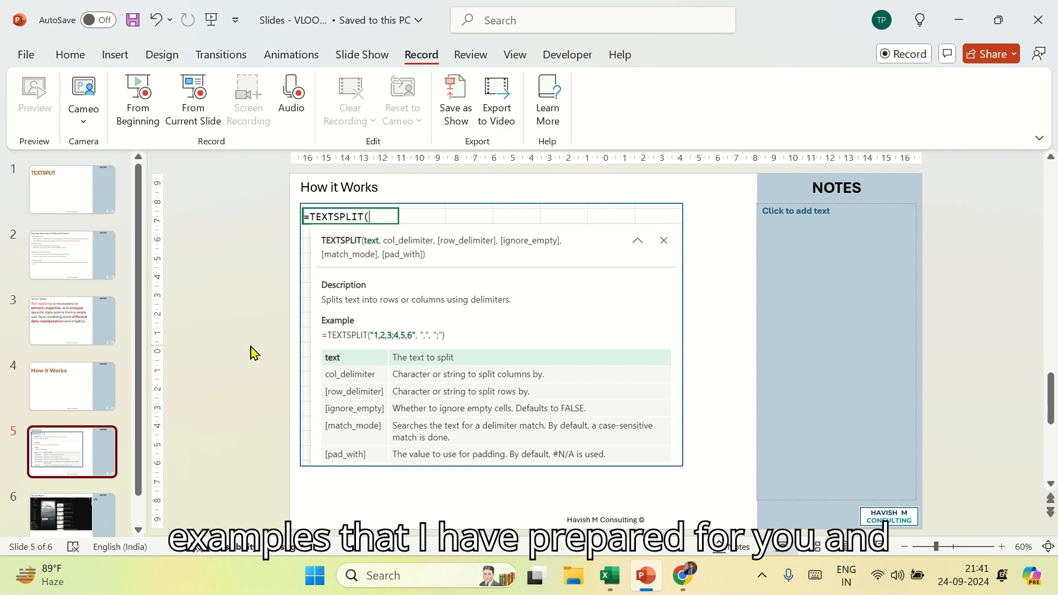
key(alt+Tab)
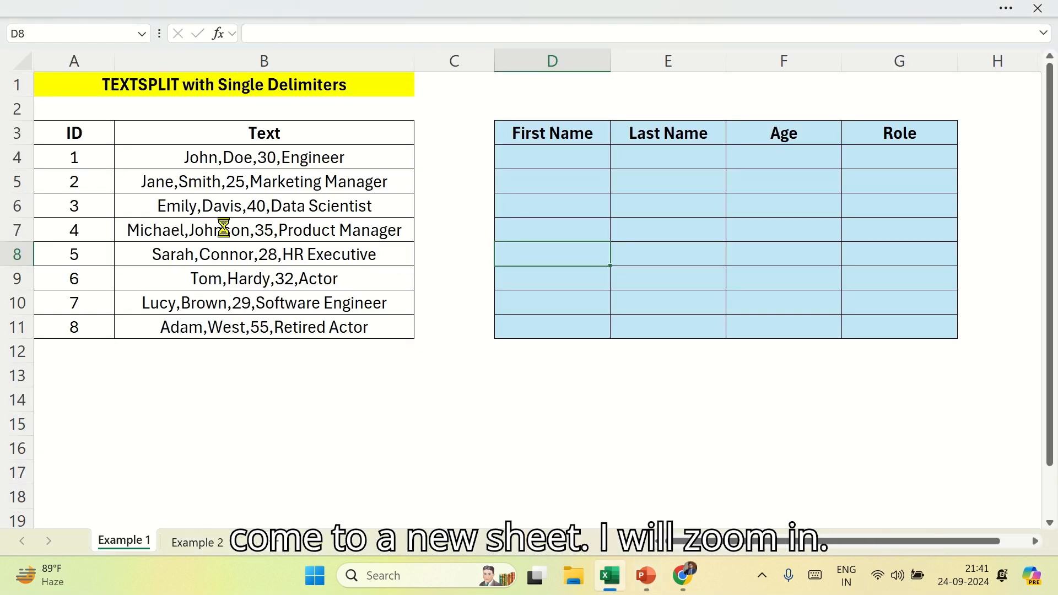
key(shift+F11)
ctrl+scroll(209, 188, up, 8)
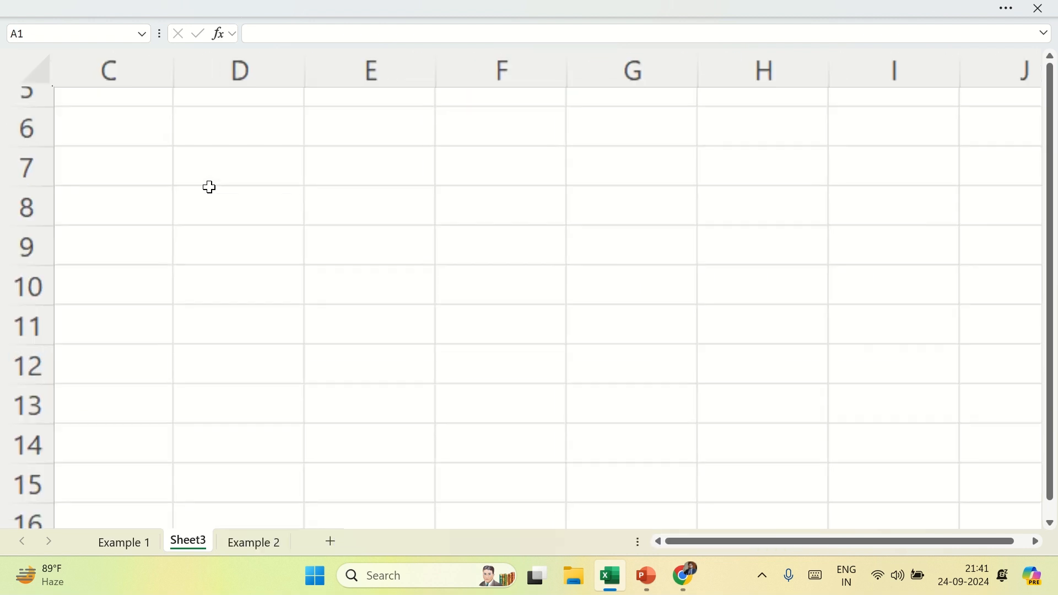
scroll(298, 184, up, 1)
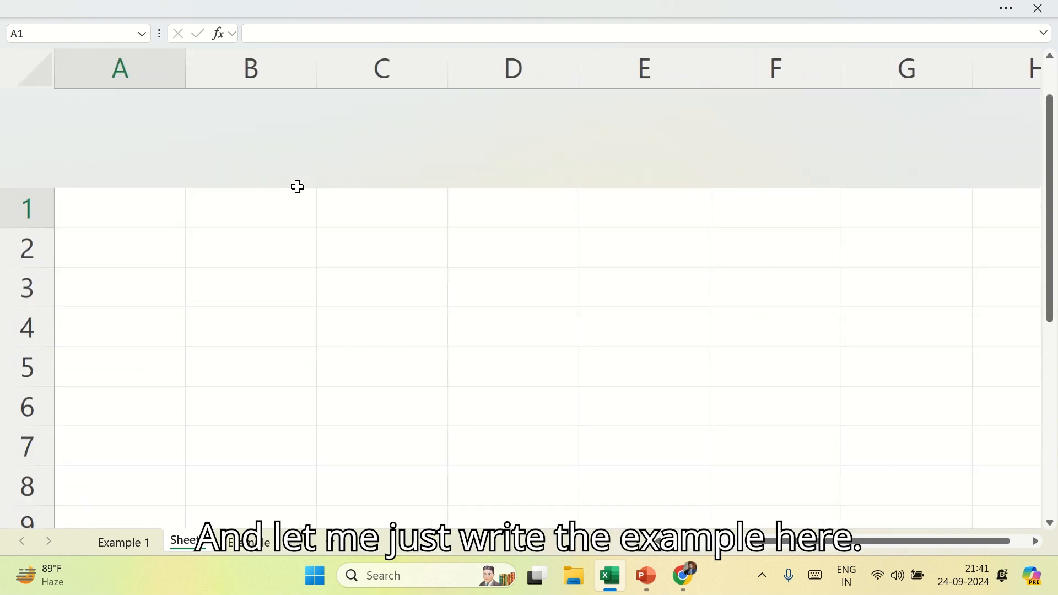
Enter the sample text 1,2,3;4,5,6 in cell B2 of the new sheet.
click(279, 149)
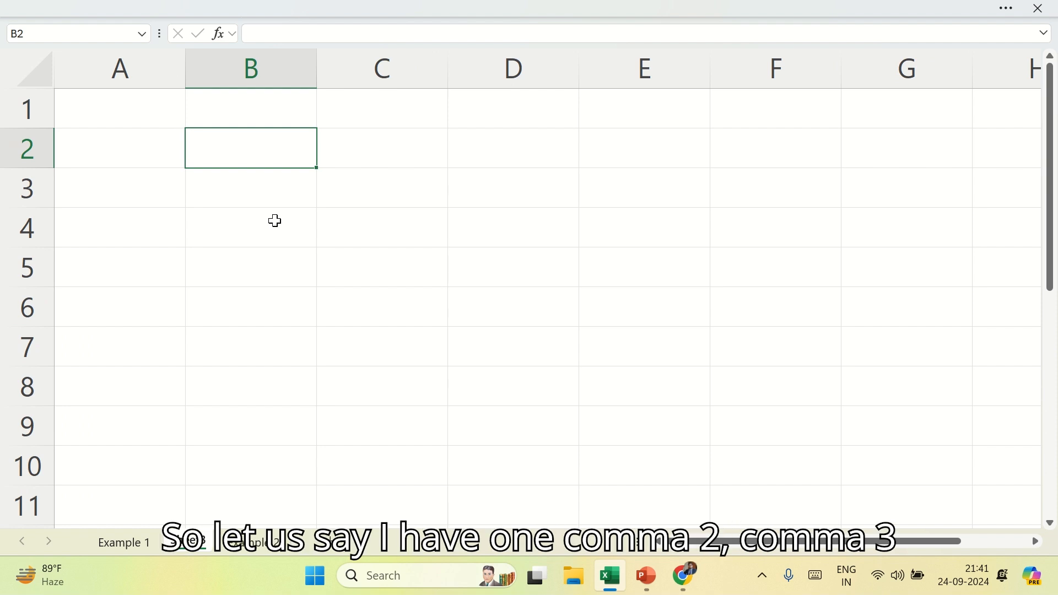
key(F2)
text(1,2,3:)
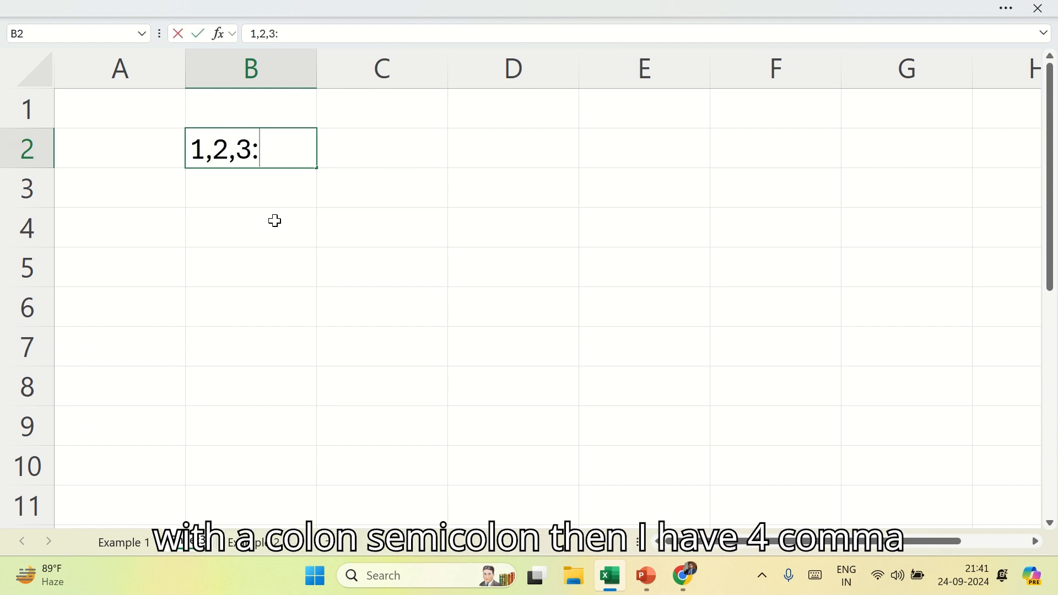
key(BackSpace)
text(;4,5,6)
key(Return)
Start a TEXTSPLIT formula in cell D2.
key(Right)
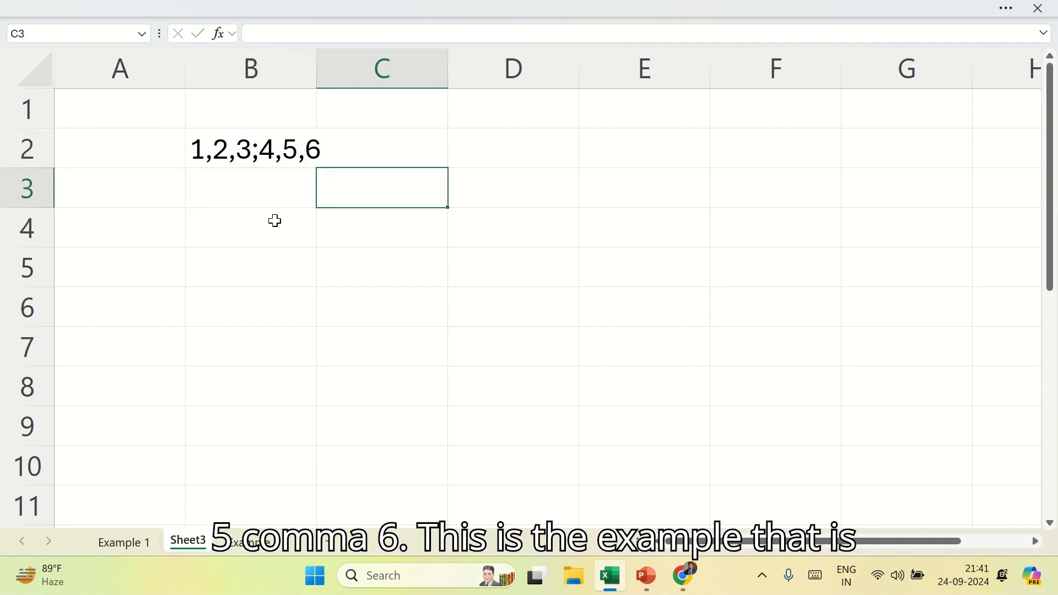
key(Up)
key(Right)
text(=te)
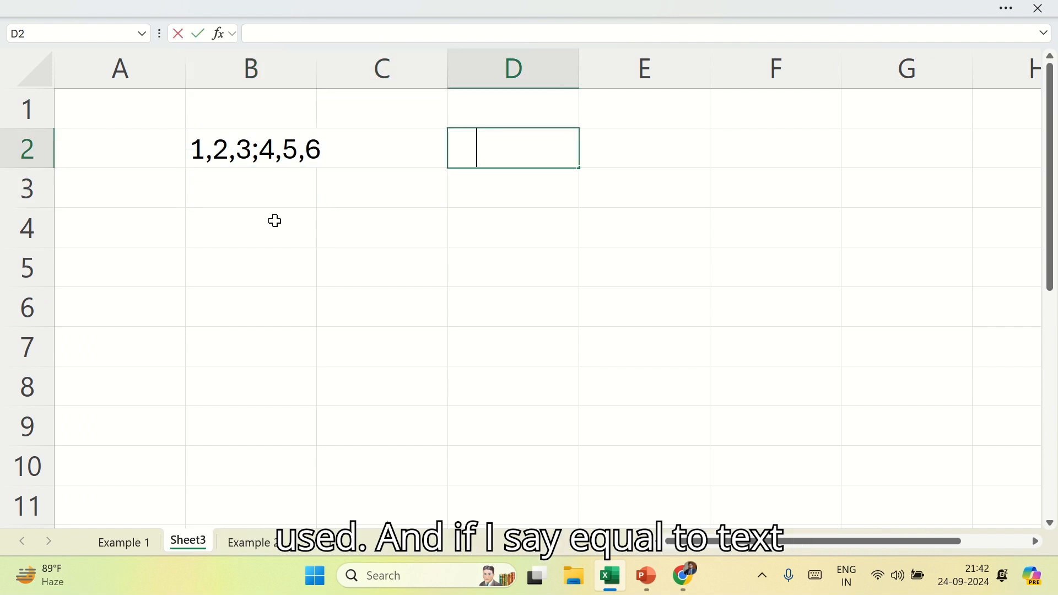
text(x)
key(Down)
key(Down)
key(Down)
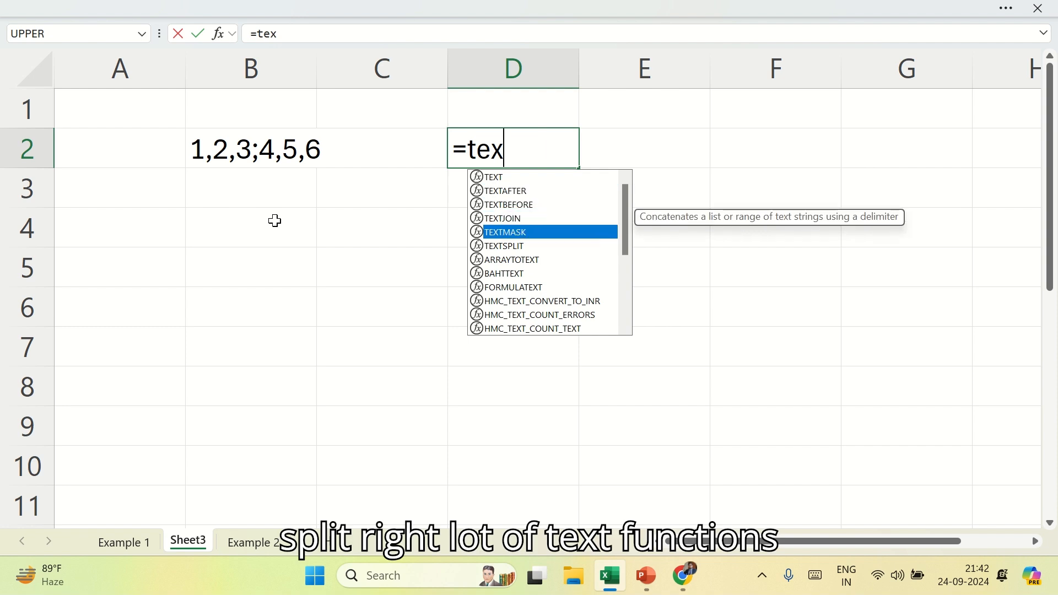
key(Down)
key(Down)
key(Tab)
Give the TEXTSPLIT formula cell B2 as its text and a comma "," as the column delimiter.
key(Left)
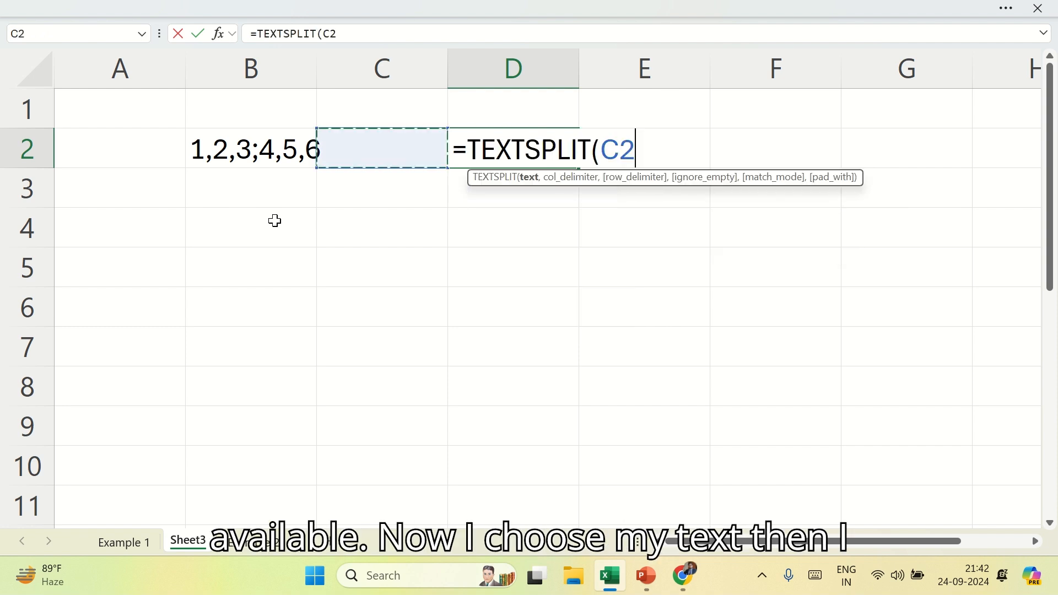
key(Left)
text(,)
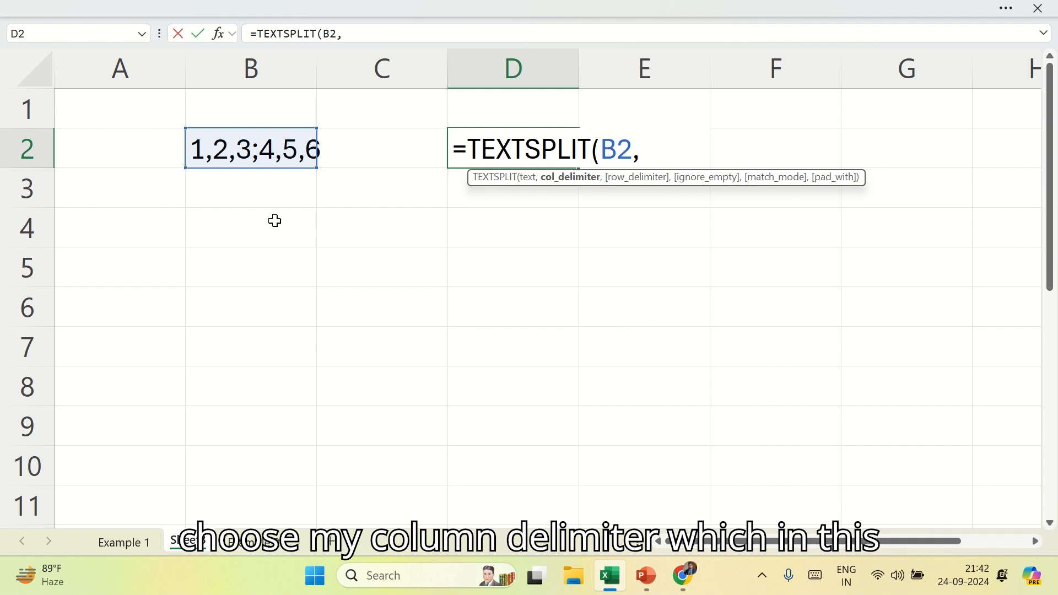
text(",)
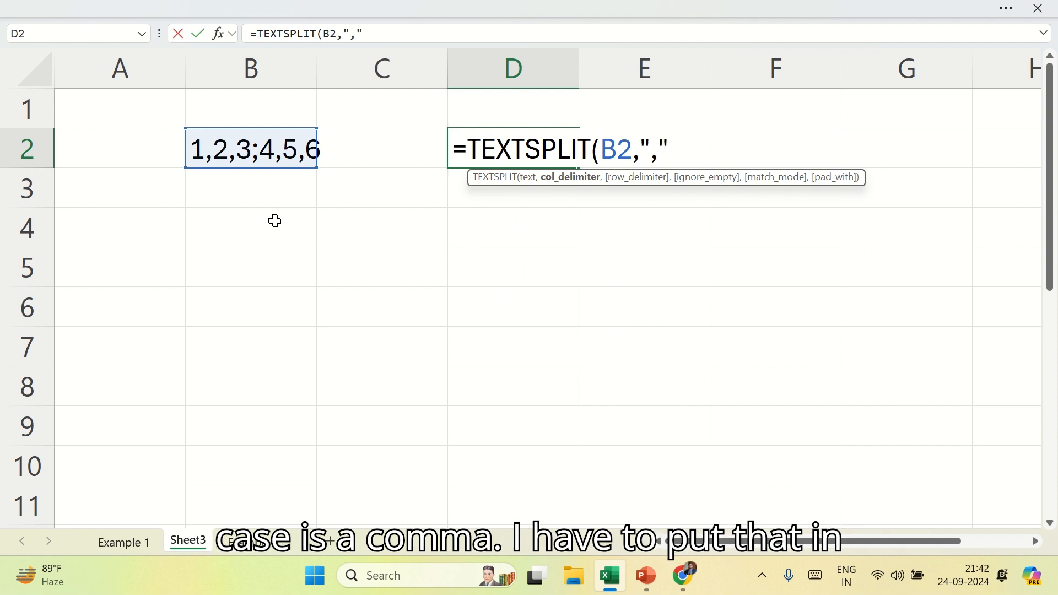
text())
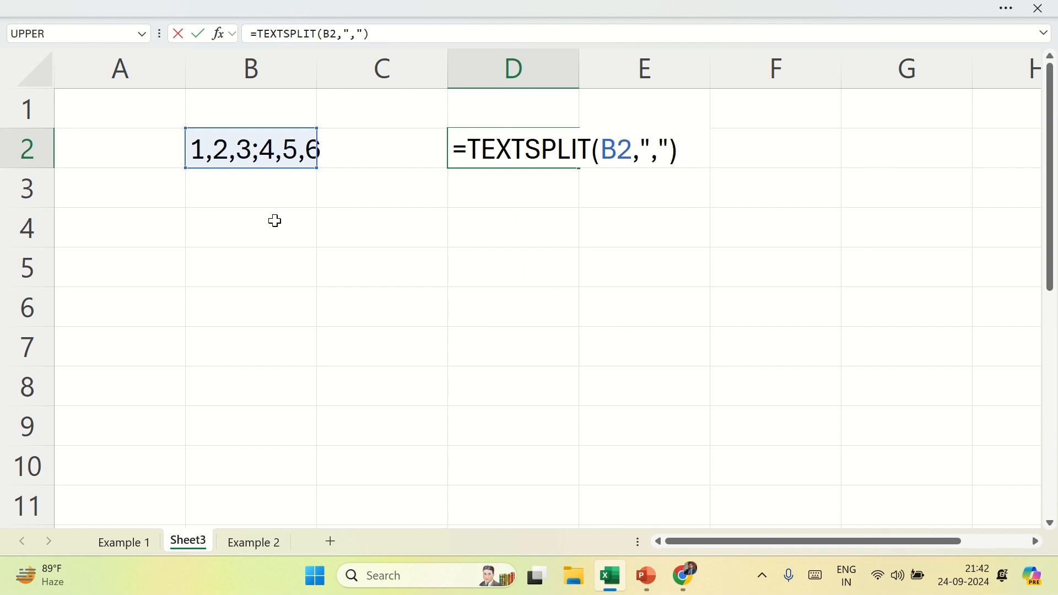
Space out the arguments, add a semicolon ";" as the row delimiter, and commit the D2 formula.
key(Left)
key(Left)
key(Left)
key(Right)
key(Right)
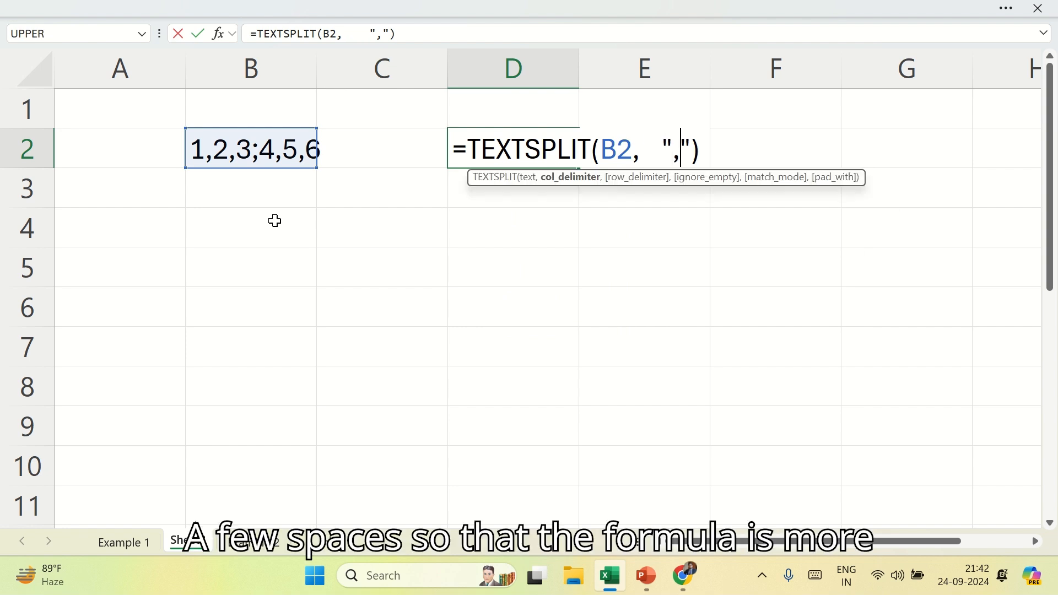
text(,    )
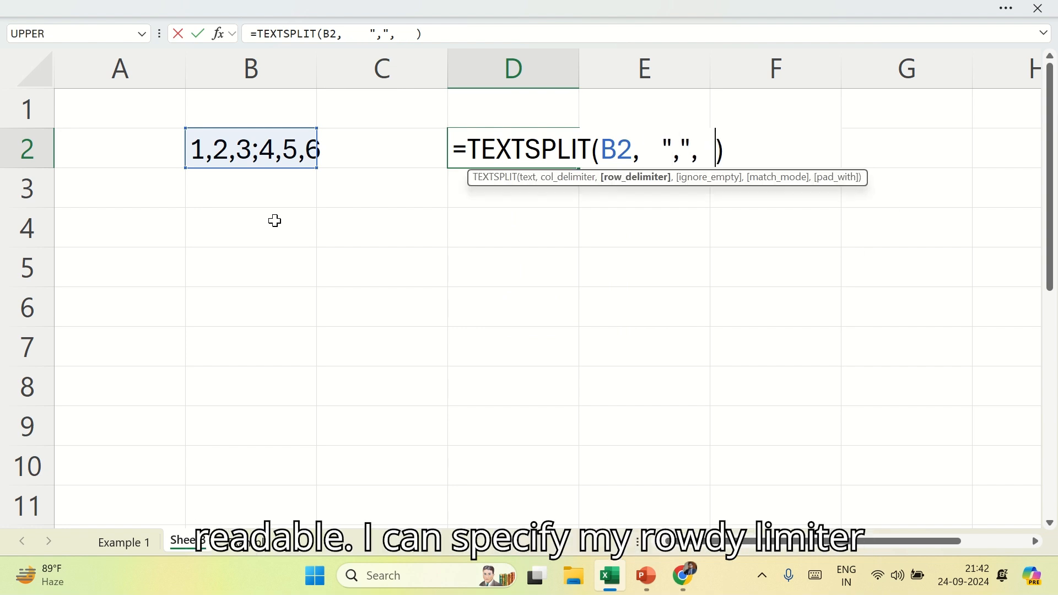
text(";")
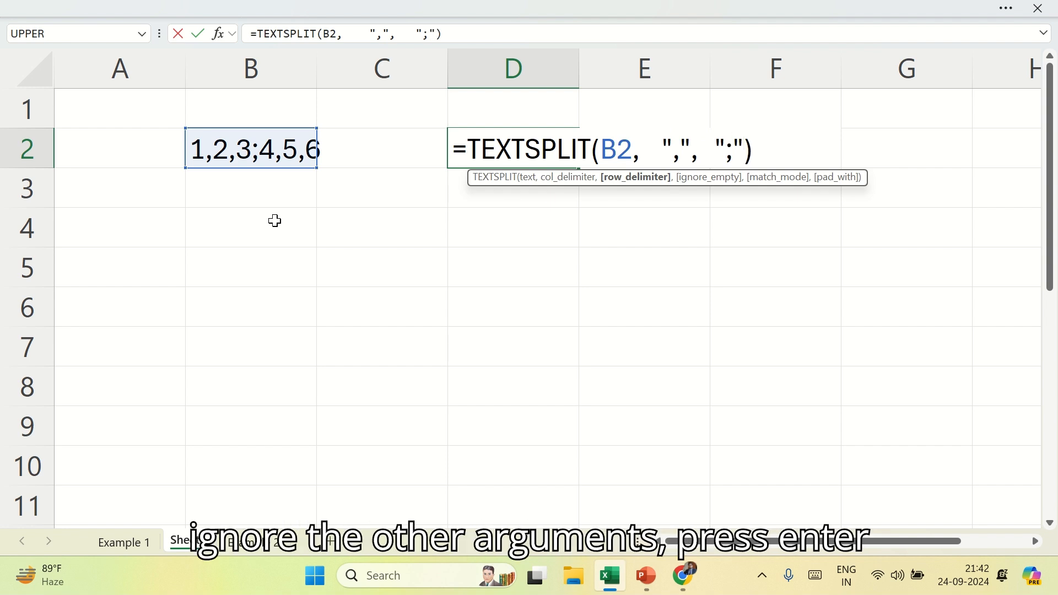
key(Return)
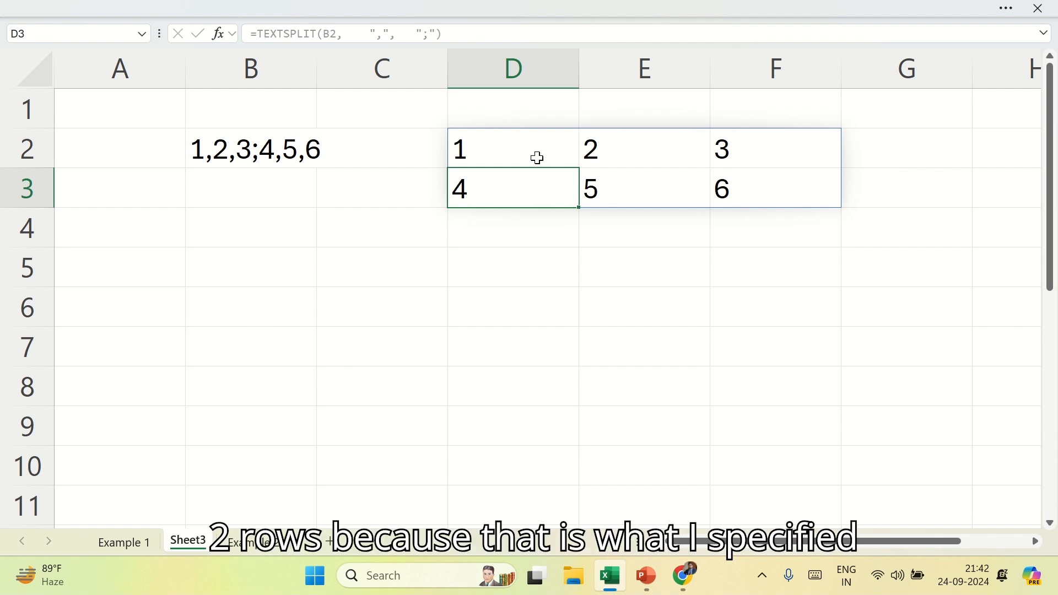
double_click(496, 140)
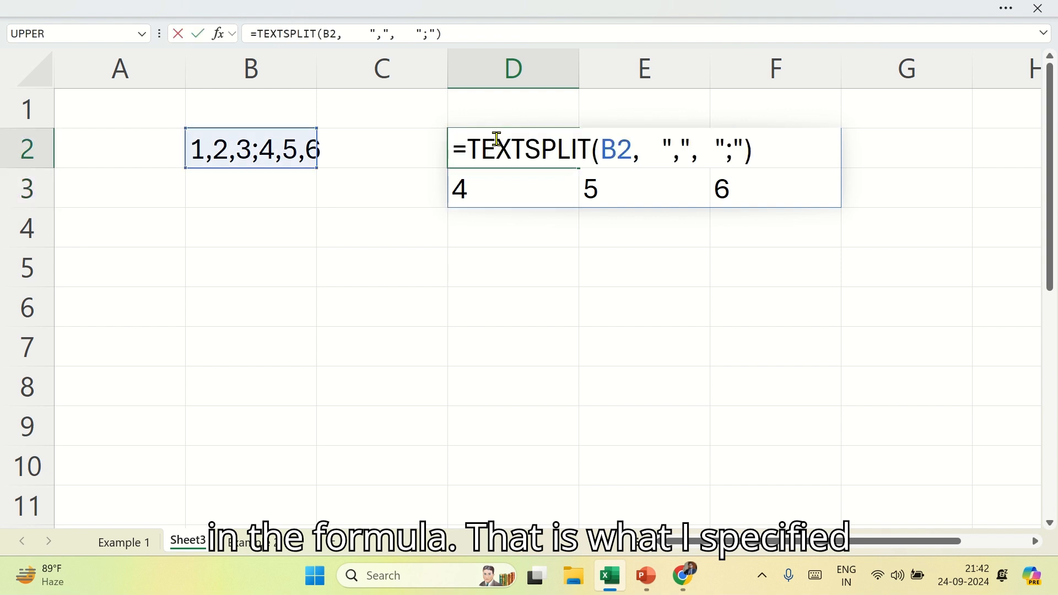
key(Escape)
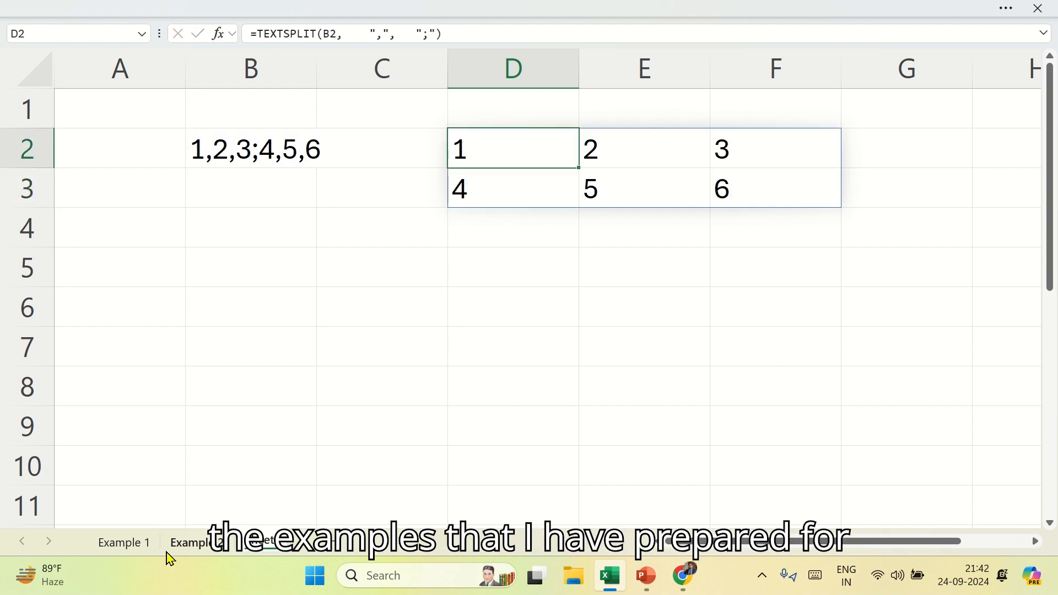
Open the Example 1 sheet and examine how the entries in the Text column are delimited.
click(142, 544)
click(211, 294)
key(ctrl+Up)
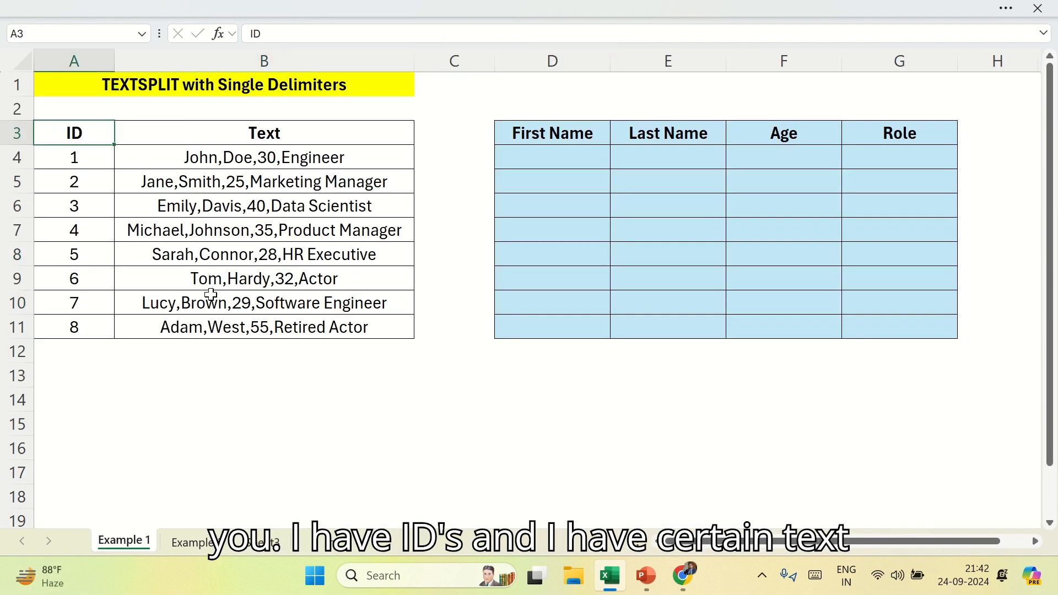
key(Down)
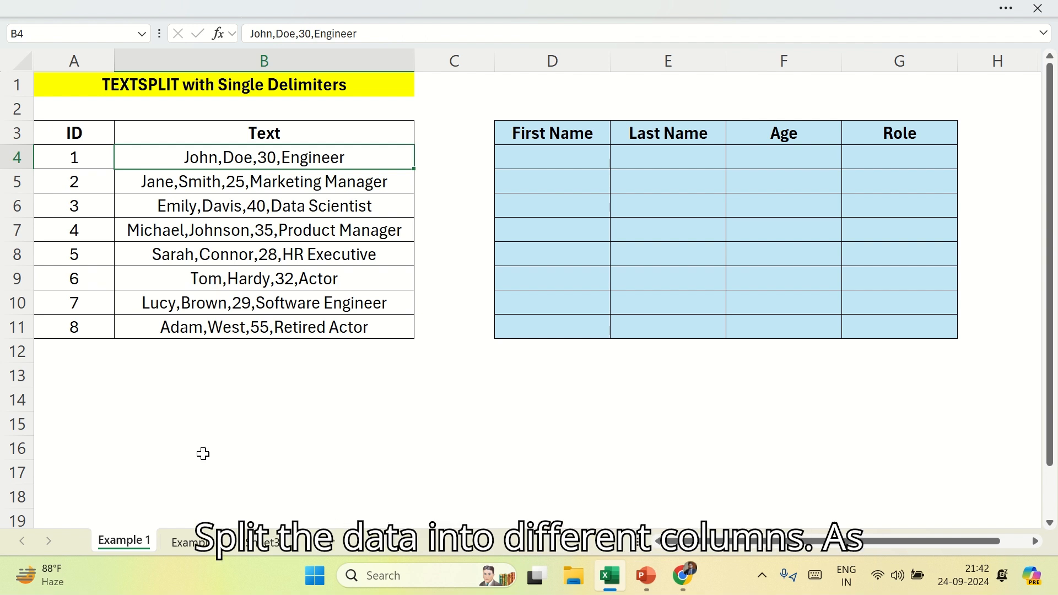
key(shift+Down)
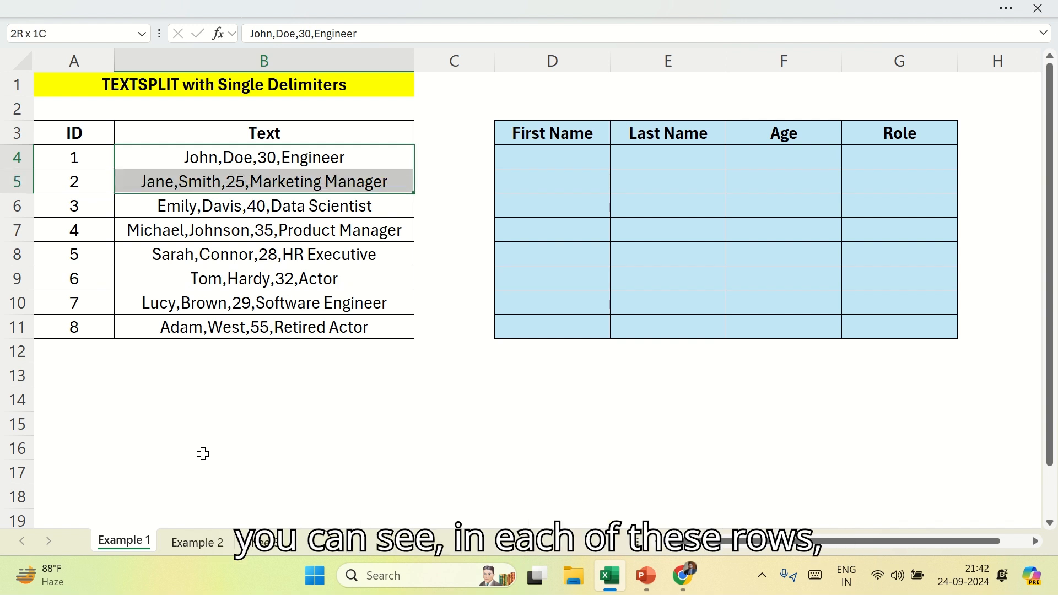
key(Down)
key(Up)
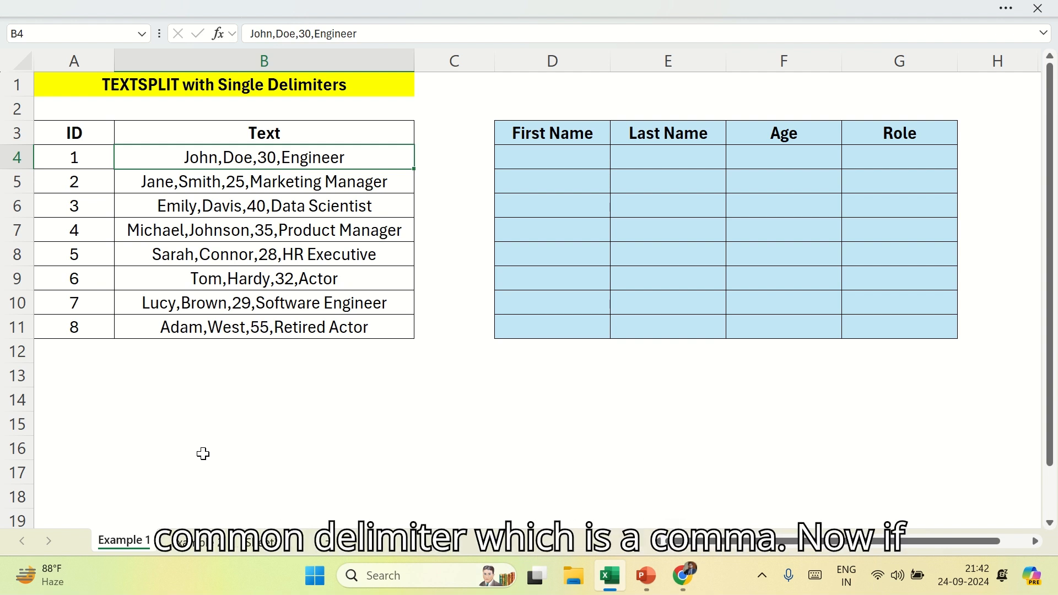
Start a TEXTSPLIT formula in cell D4, under the First Name header.
key(Right)
key(Right)
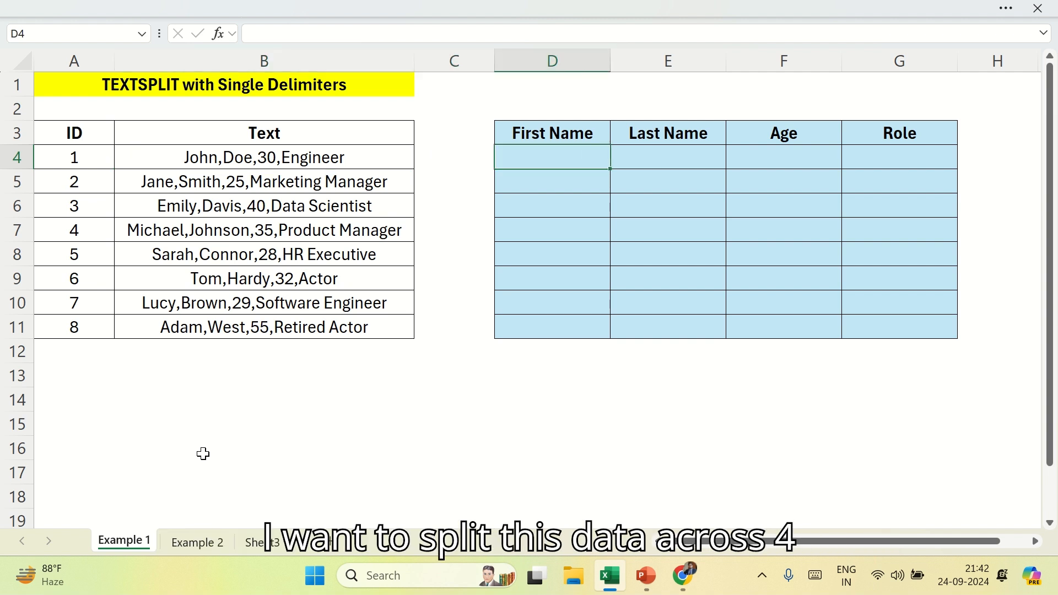
text(=)
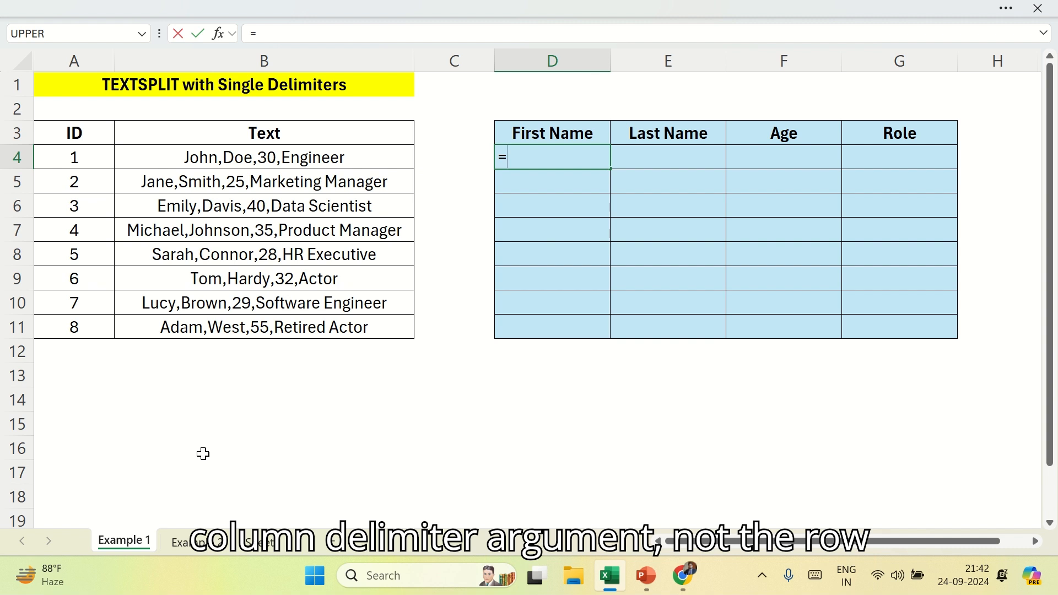
text(te)
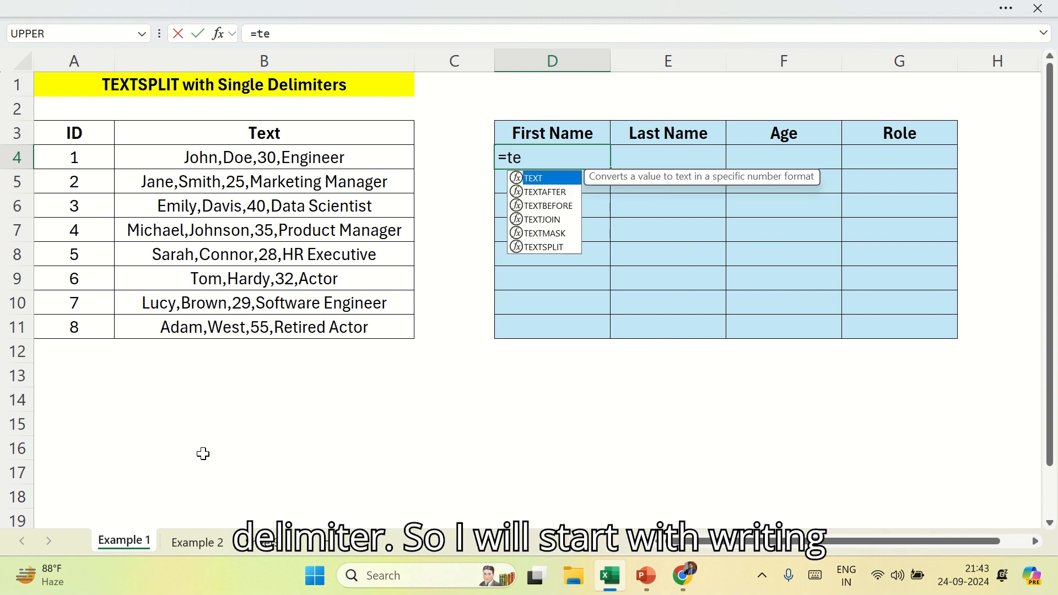
key(Down)
key(Down)
key(Down)
key(Down)
key(Down)
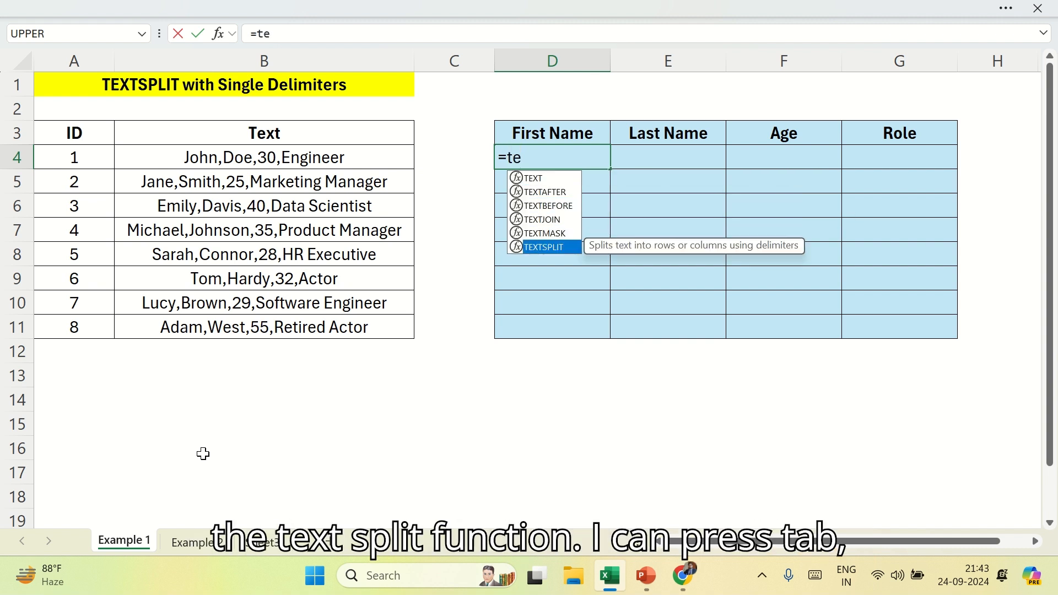
key(Tab)
Complete the formula with B4 as text and "," as column delimiter, and fill it down through D11.
key(Left)
key(Left)
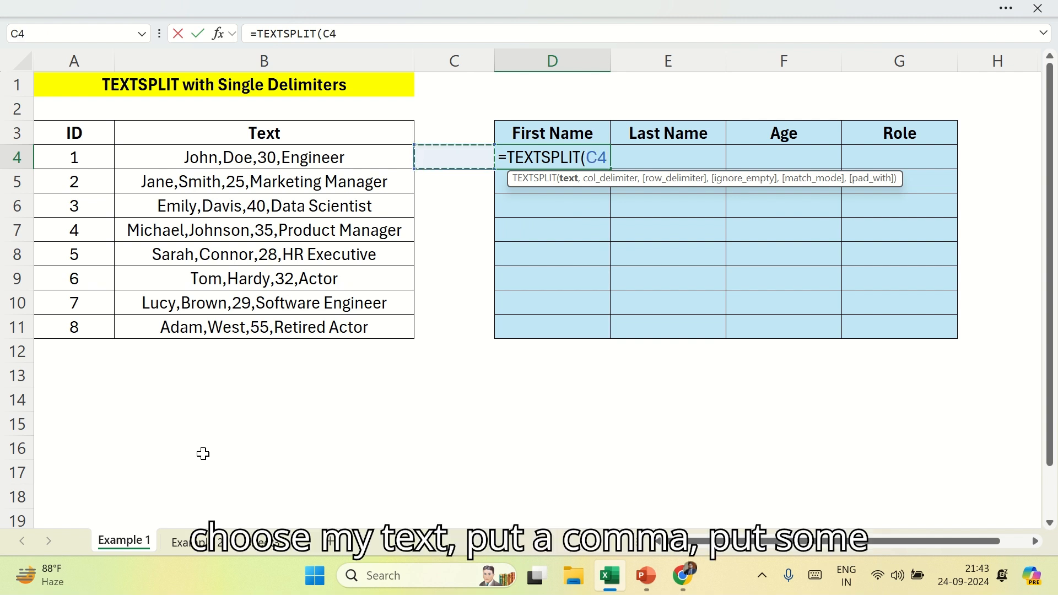
text(,)
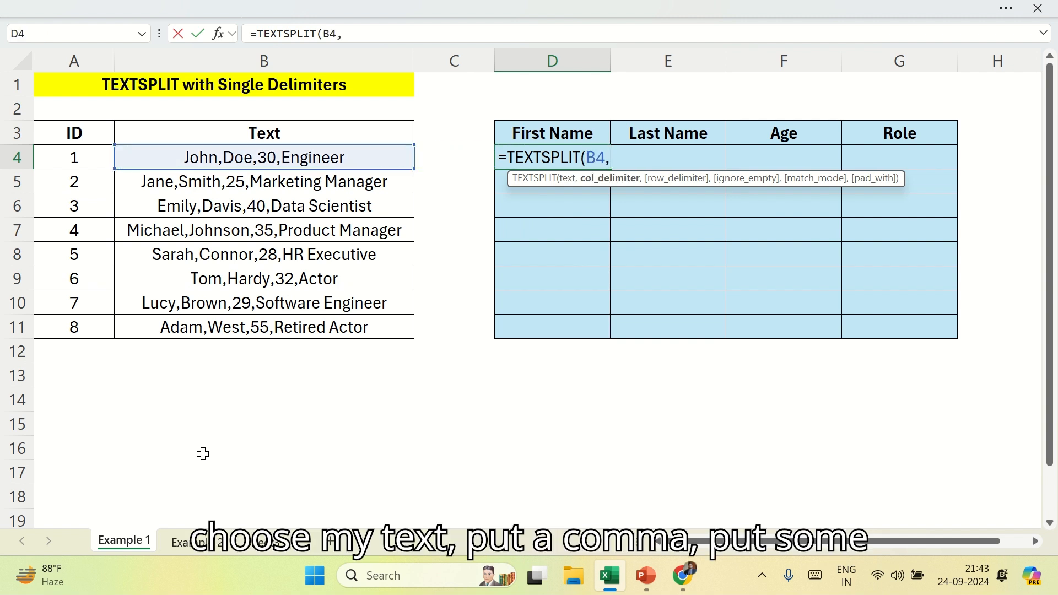
text(  ")
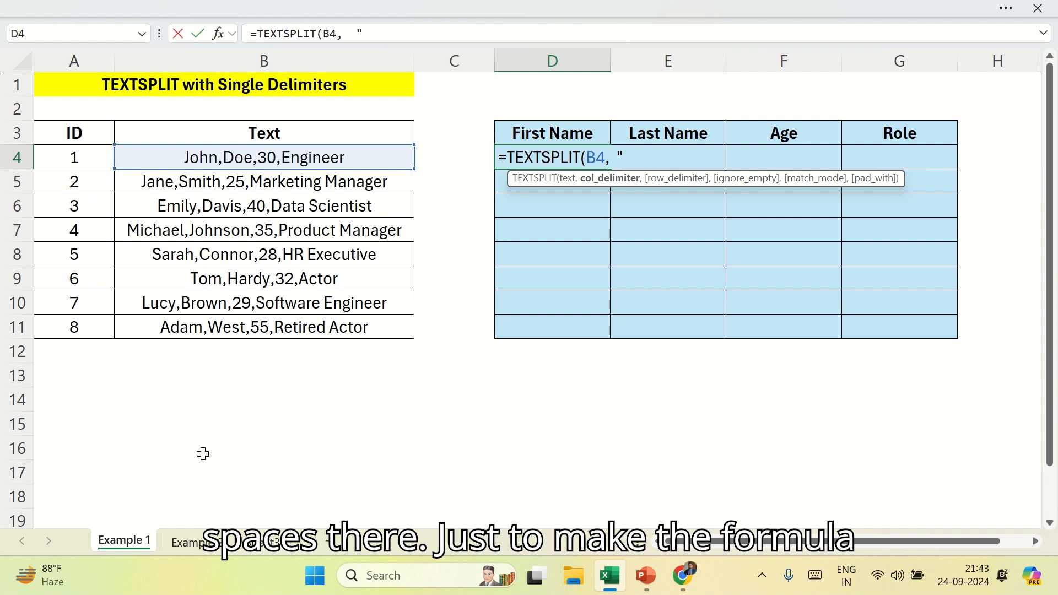
text(,")
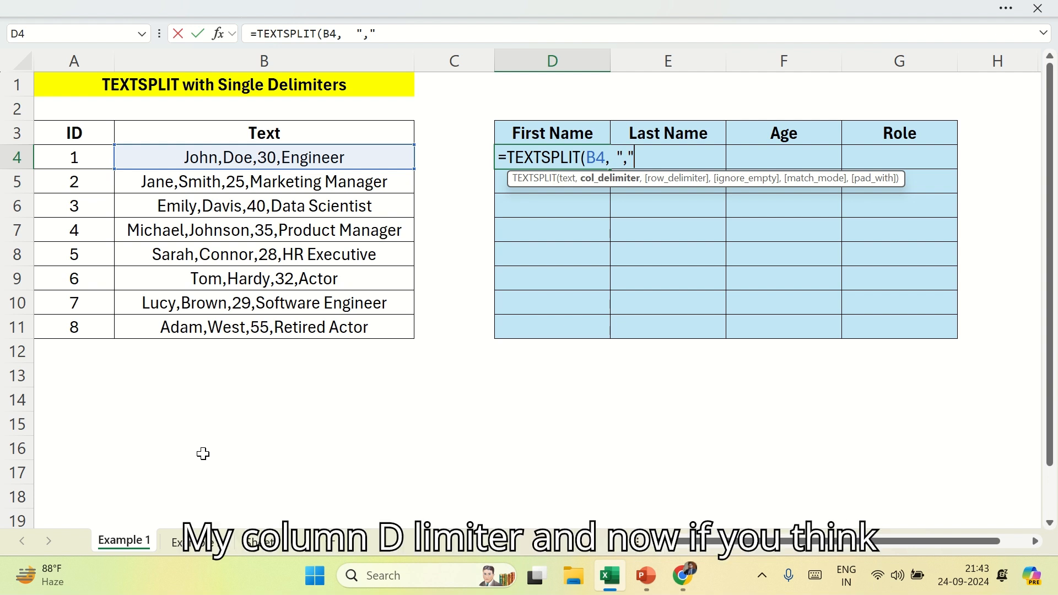
text())
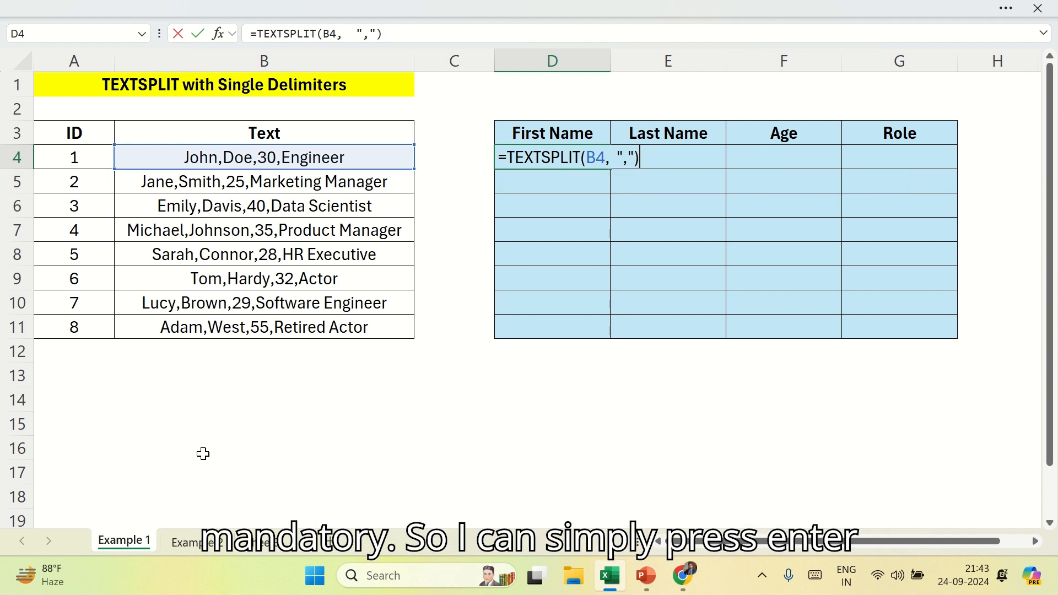
key(Return)
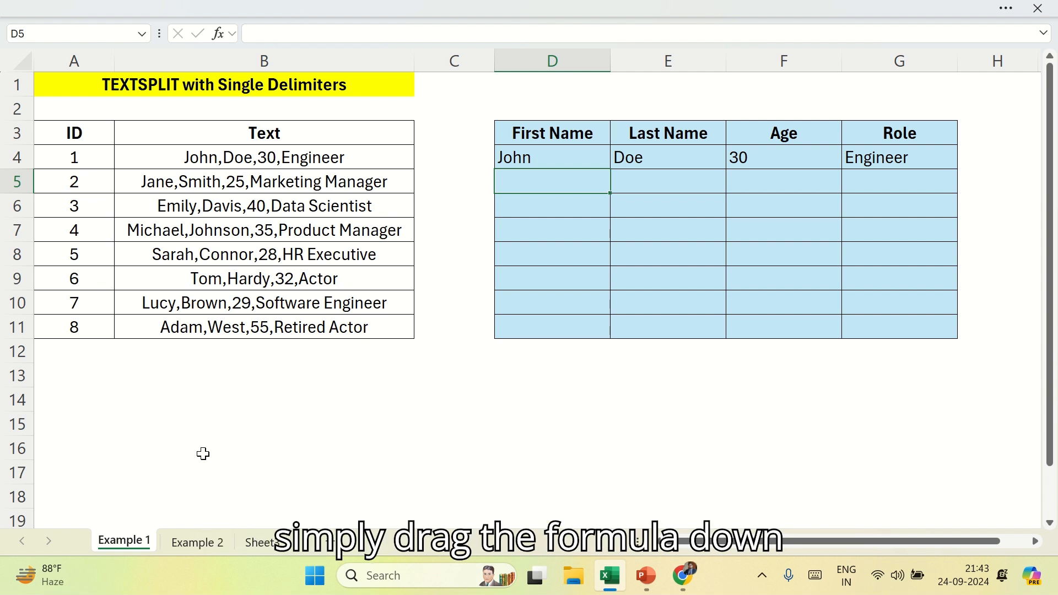
key(Up)
drag(616, 172, 605, 338)
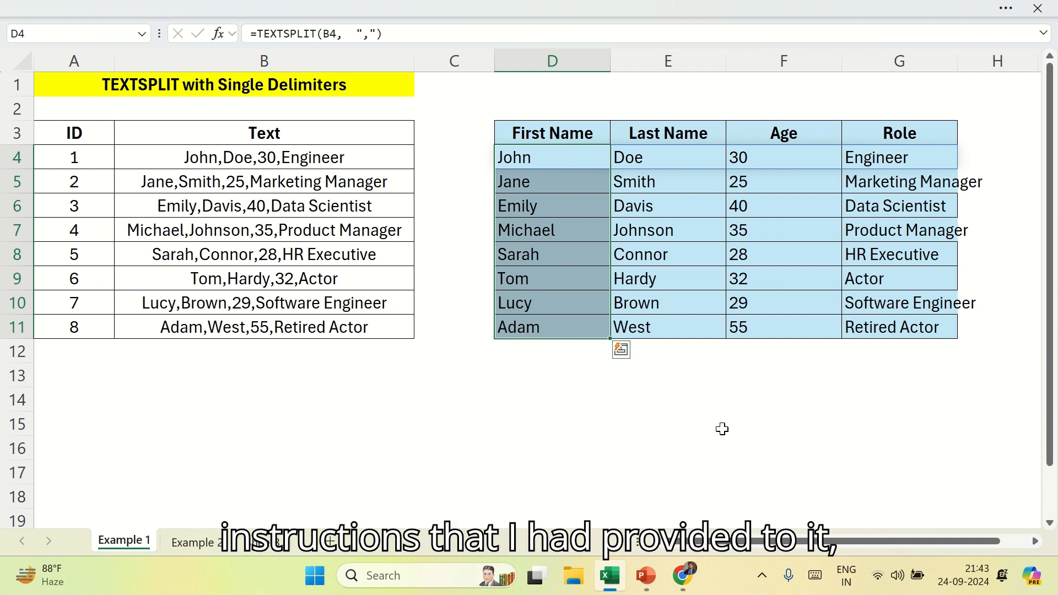
Display the D4 formula as text in cell D2 above the First Name header, using FORMULATEXT.
key(Up)
key(Up)
text(=form)
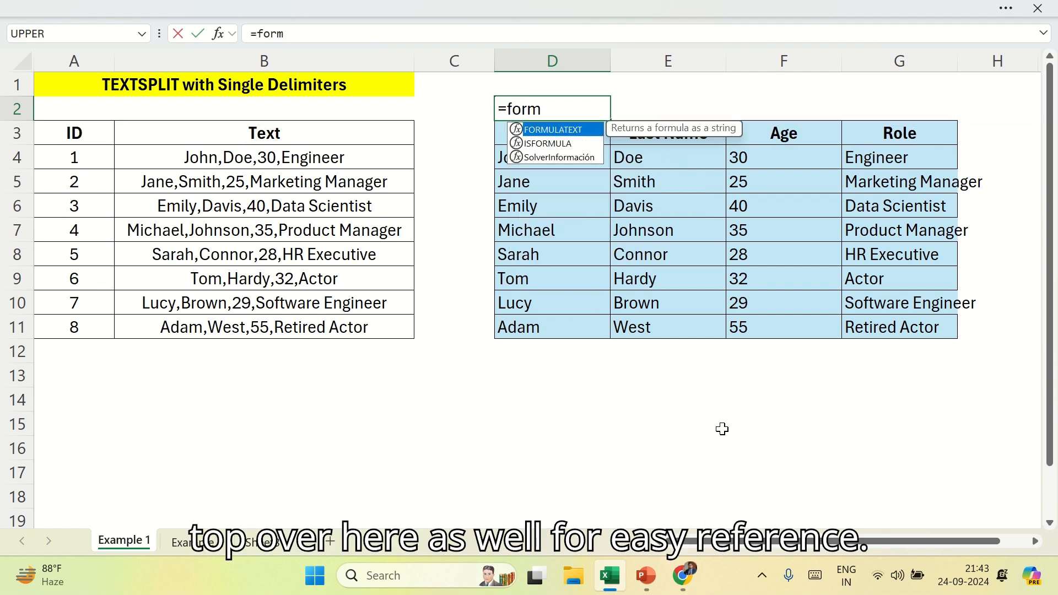
key(Tab)
key(Down)
key(Down)
key(ctrl+Return)
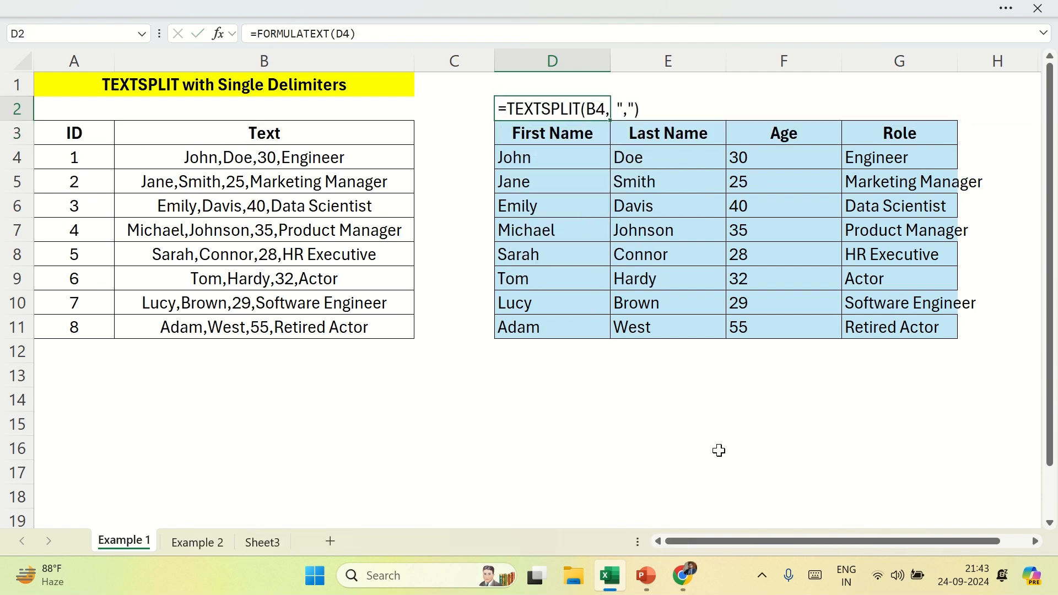
key(Down)
key(Down)
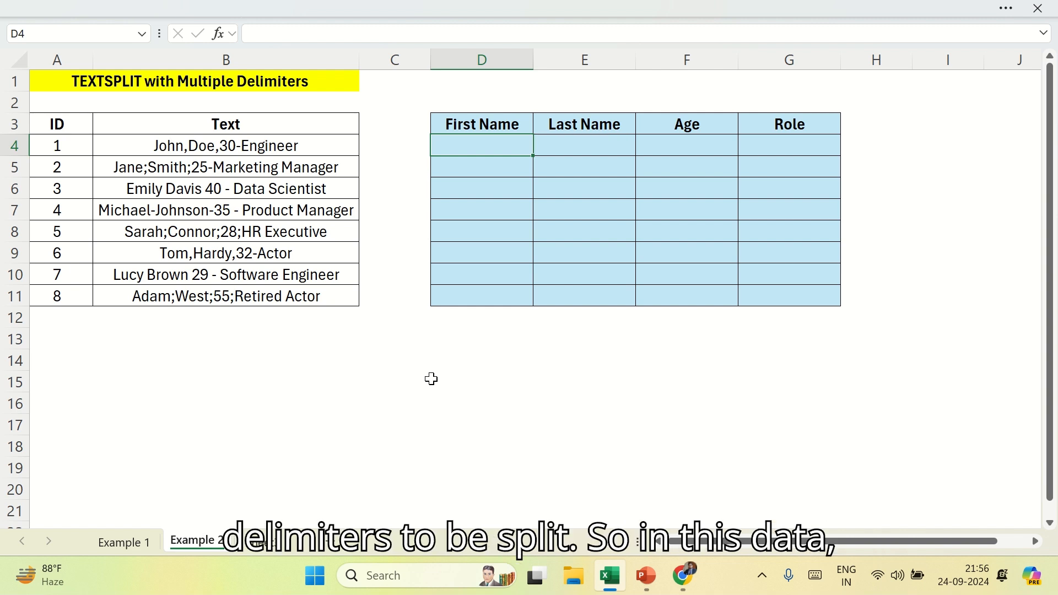
Select the Text entries B4:B11 on the Example 2 sheet and examine their mixed delimiters.
key(Left)
key(Left)
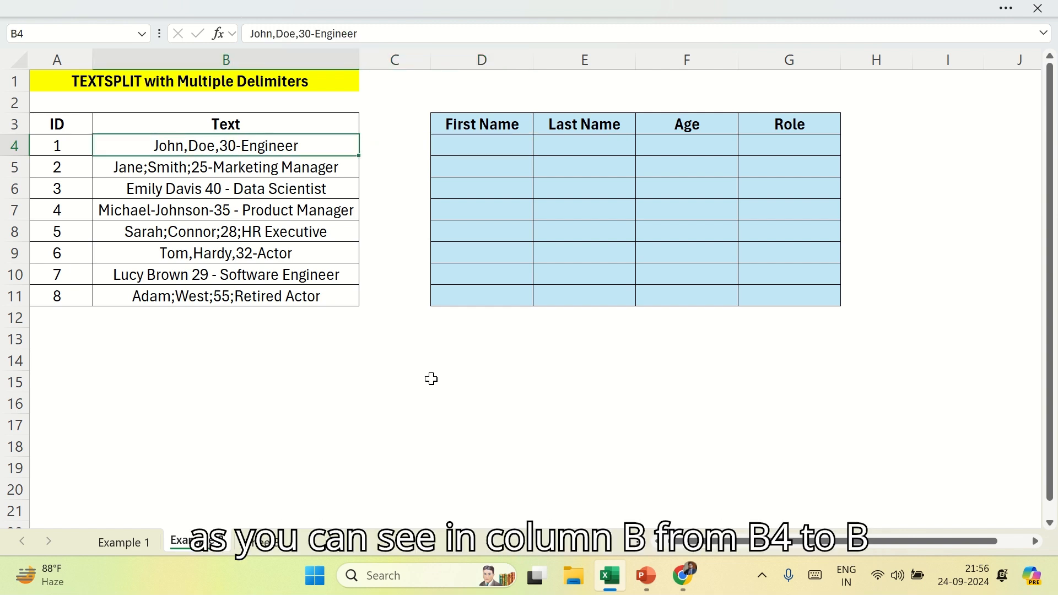
key(ctrl+shift+Down)
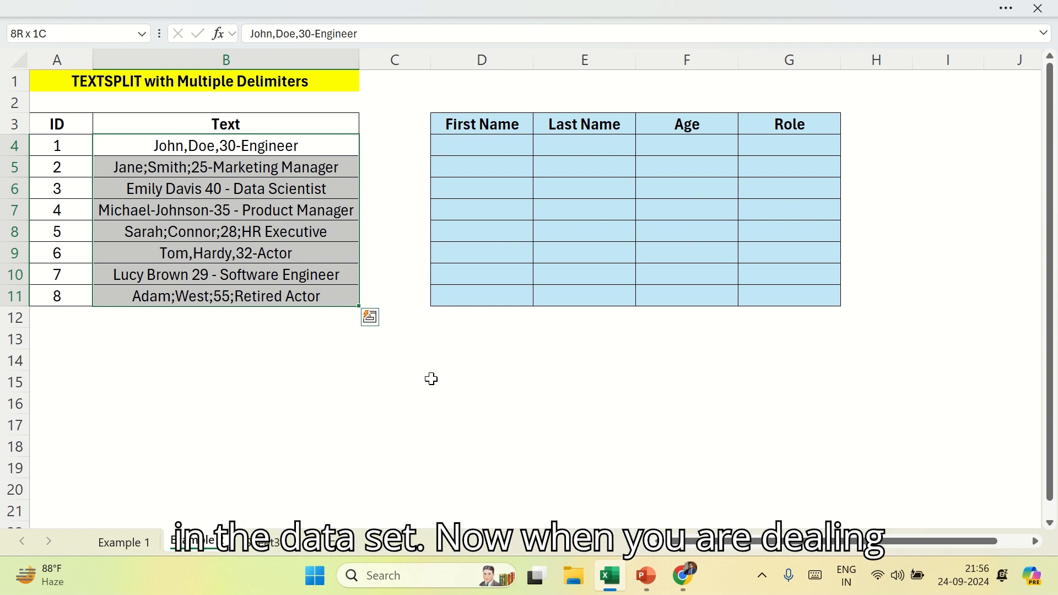
Start a TEXTSPLIT formula in cell D4 of Example 2 with B4 as the text argument.
key(Right)
key(Right)
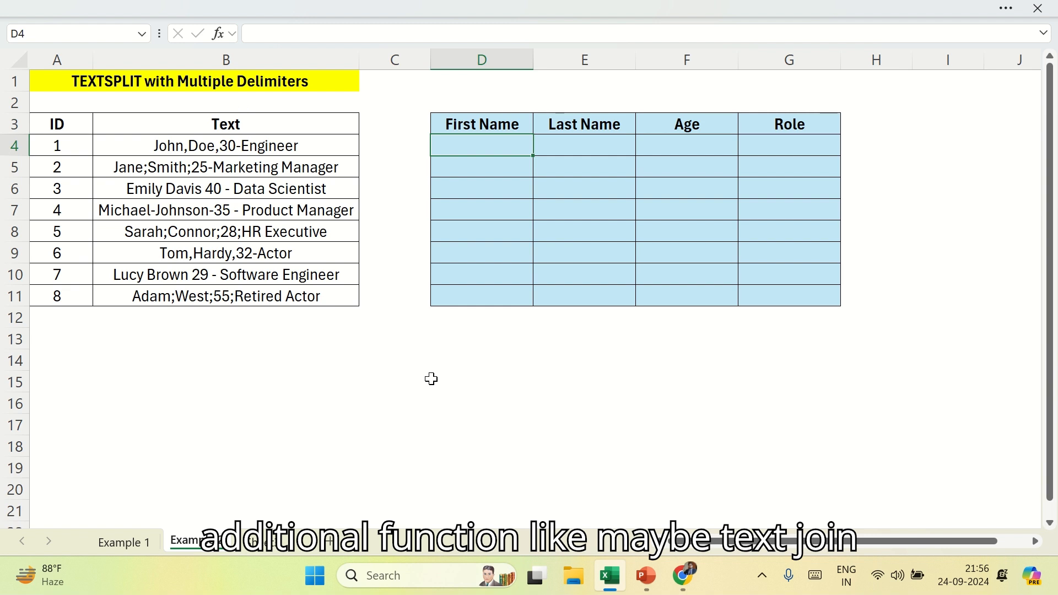
text(=tex)
key(Down)
key(Down)
key(Down)
key(Down)
key(Down)
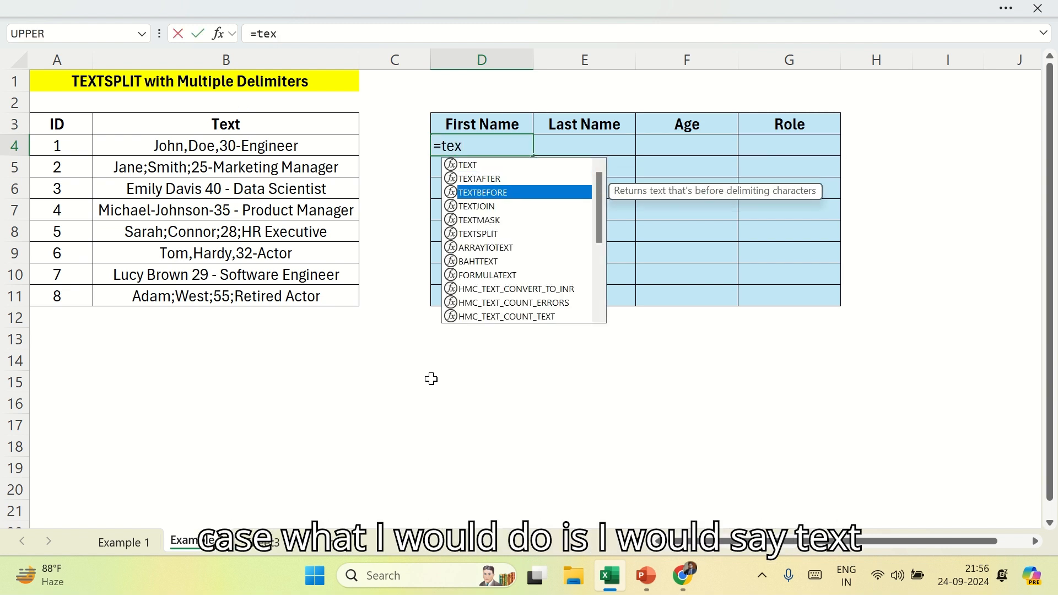
key(Tab)
key(Left)
key(Left)
text(,)
Enter the column delimiters as the array {","," ",";","-"} and commit the D4 formula.
text(   ")
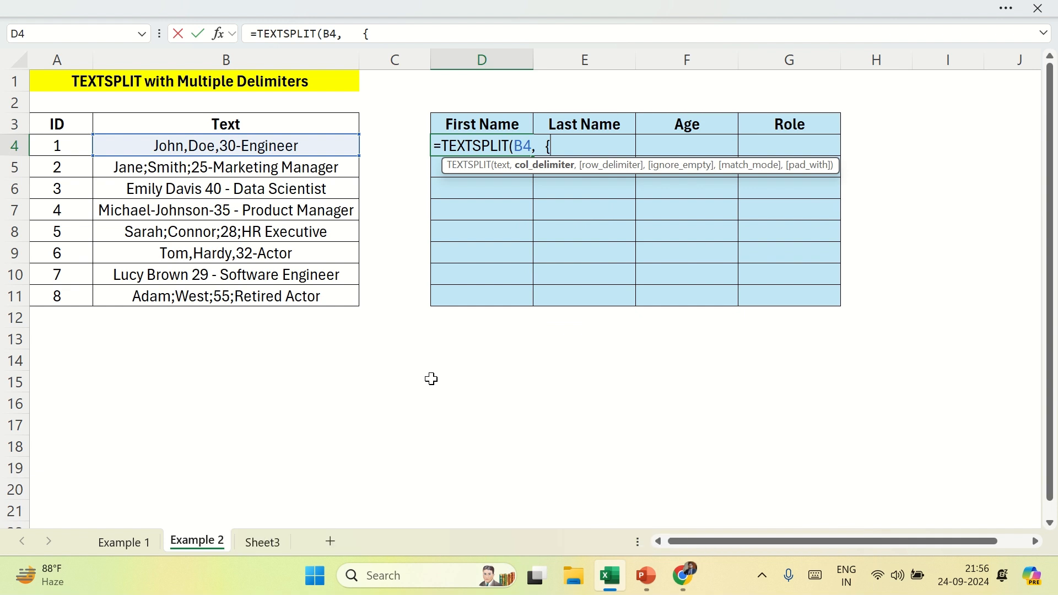
text(",")
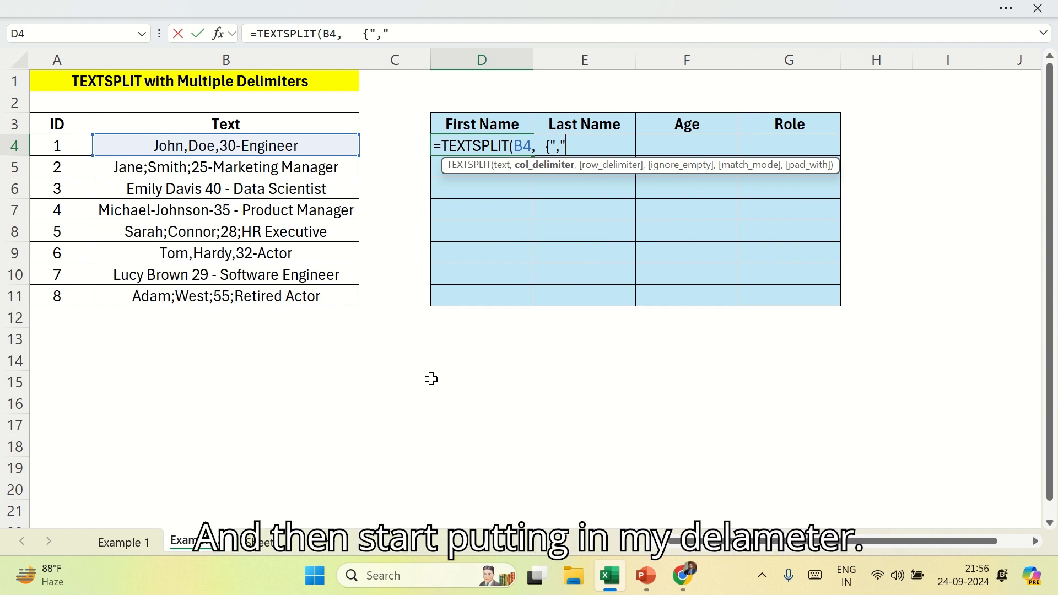
text(,")
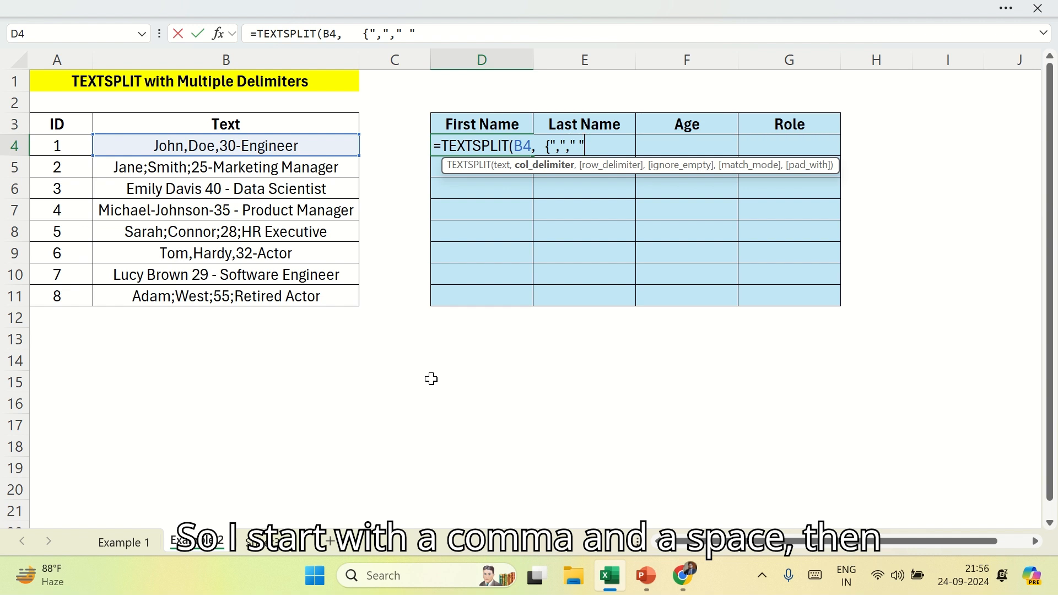
text( ",";")
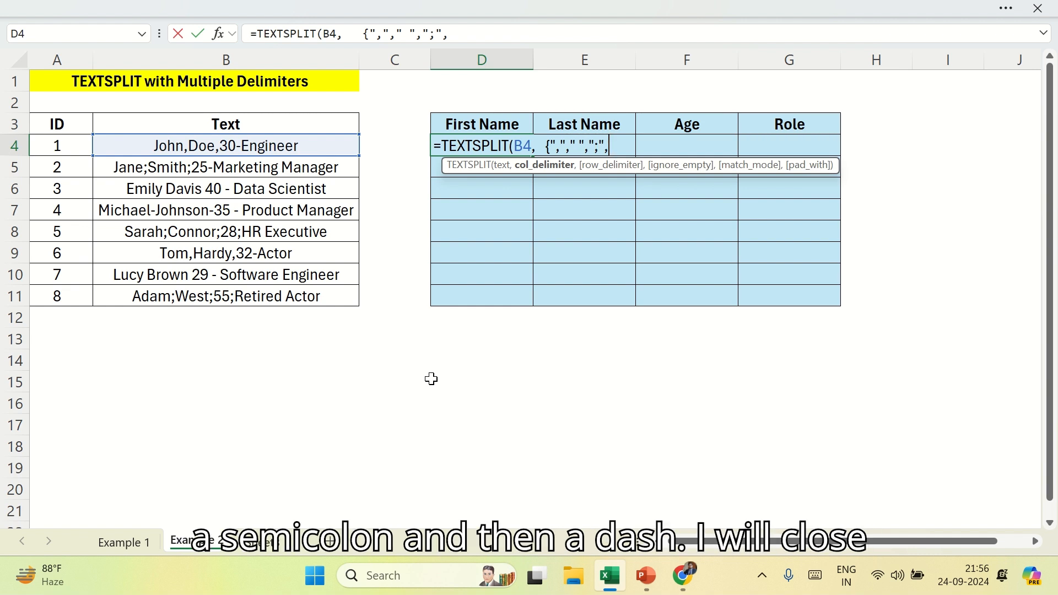
text(,"-"})
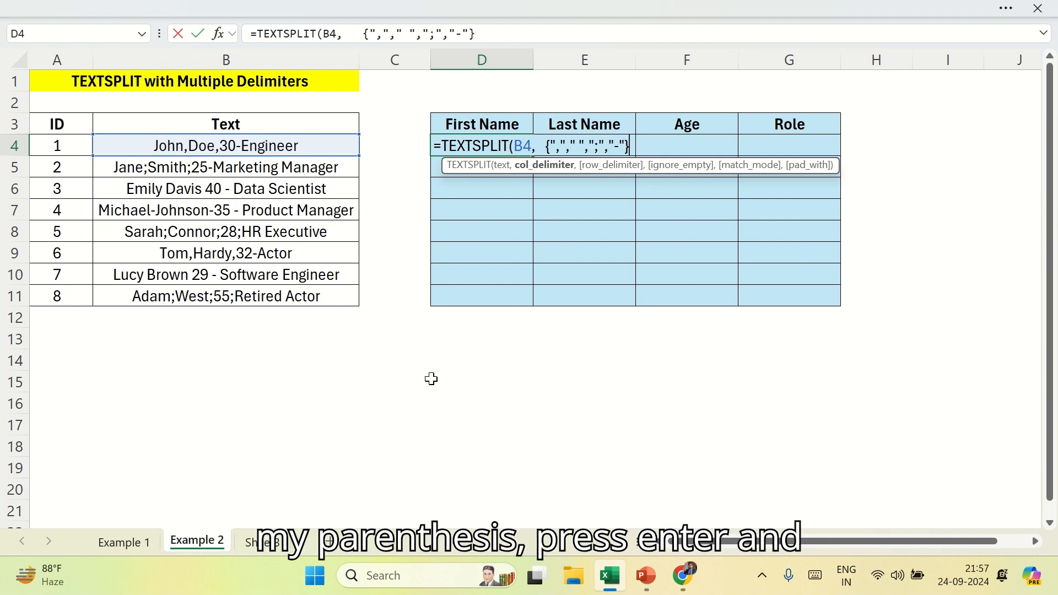
text())
key(Return)
key(Up)
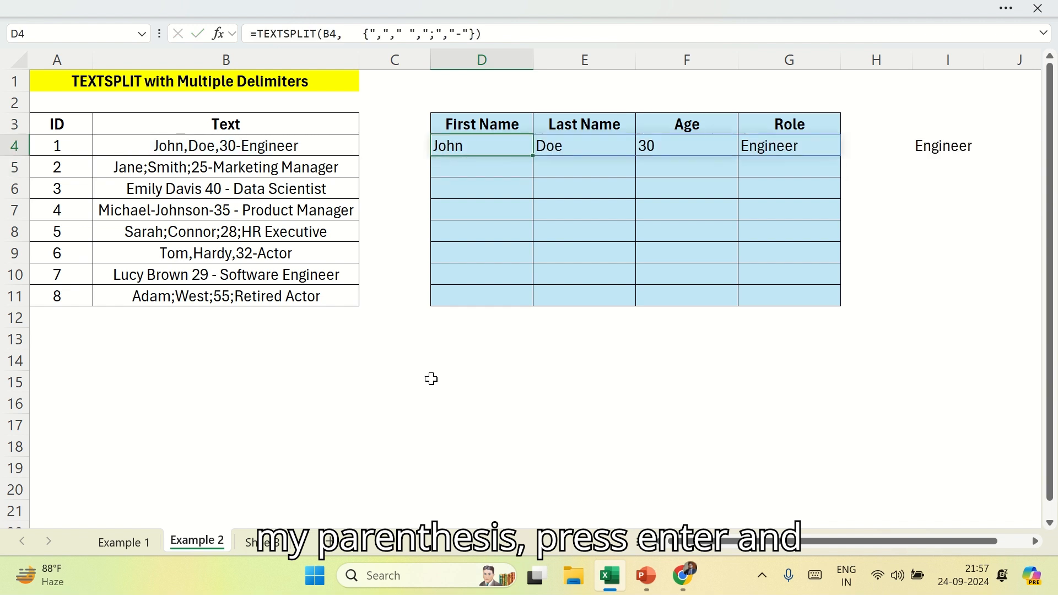
key(shift+Down)
key(shift+Down)
key(shift+Down)
key(shift+Down)
key(shift+Down)
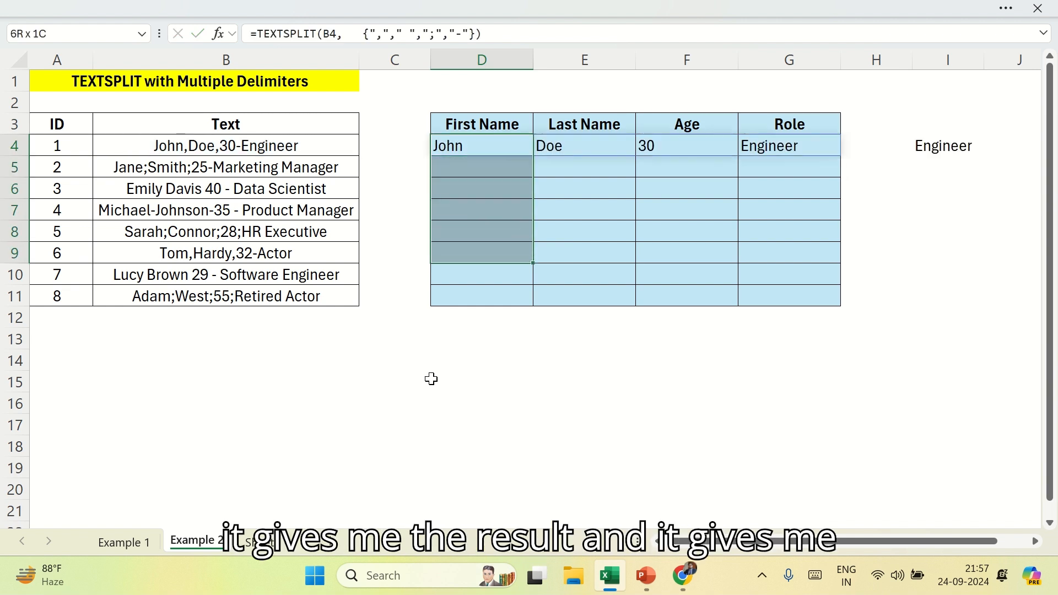
key(shift+Up)
key(shift+Up)
key(shift+Up)
key(shift+Up)
key(shift+Up)
Clear the leftover TEXTJOIN formula from cell I4 and return to D4.
key(Right)
key(Right)
key(Right)
key(Right)
key(Right)
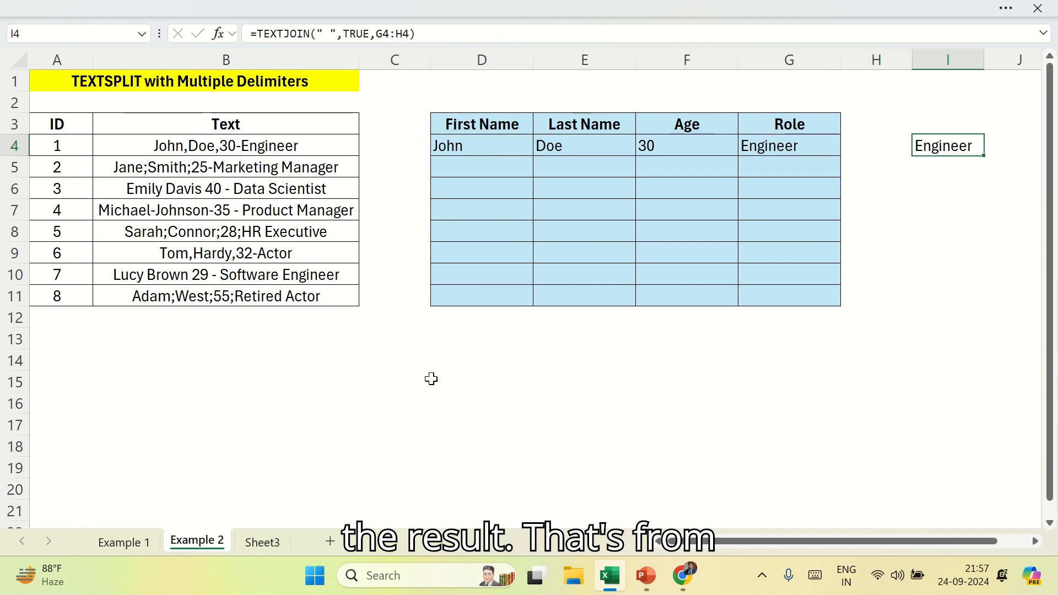
key(Left)
key(Left)
key(Left)
key(Left)
key(Left)
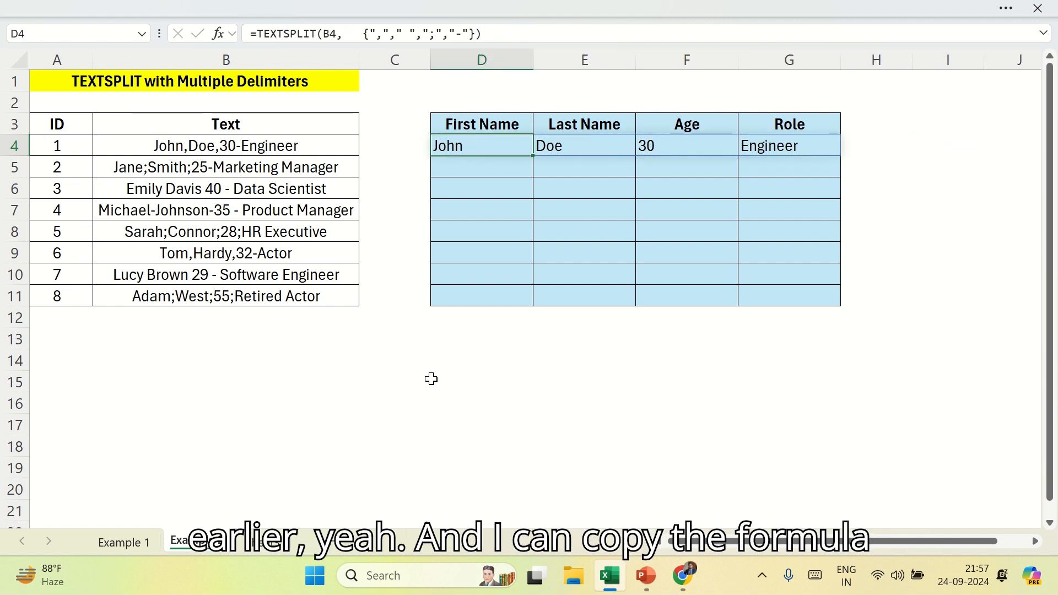
Fill the TEXTSPLIT formula from D4 down through D11.
key(shift+Down)
key(shift+Down)
key(shift+Down)
key(shift+Down)
key(shift+Down)
key(shift+Down)
key(shift+Down)
key(ctrl+d)
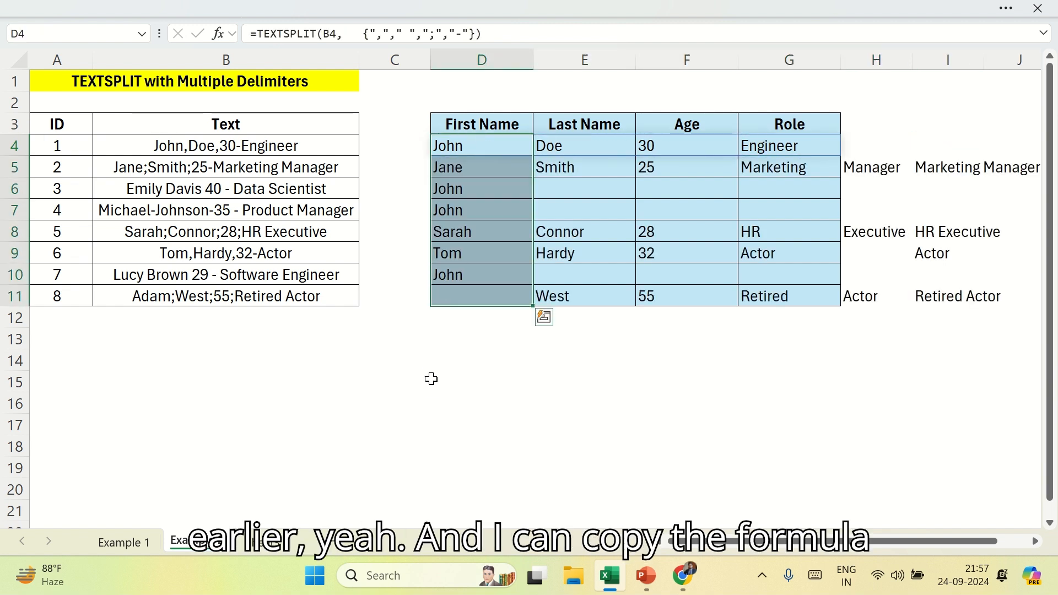
Clear the leftover contents of cells I5:I11 that block the split results.
key(Down)
key(Right)
key(Right)
key(Right)
key(Right)
key(Right)
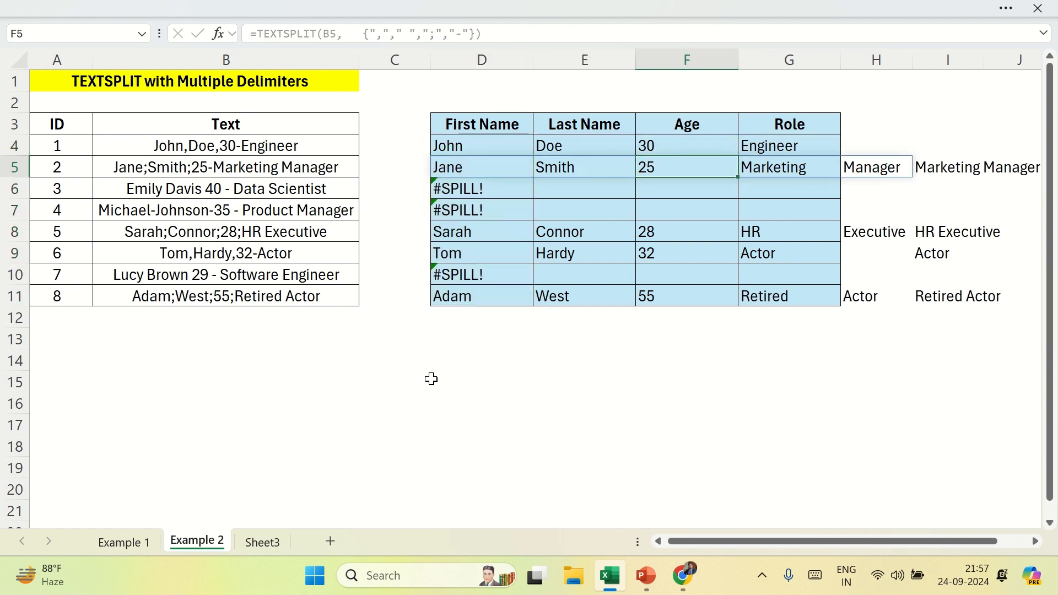
key(shift+Down)
key(shift+Down)
key(shift+Down)
key(shift+Down)
key(shift+Down)
key(shift+Down)
key(Delete)
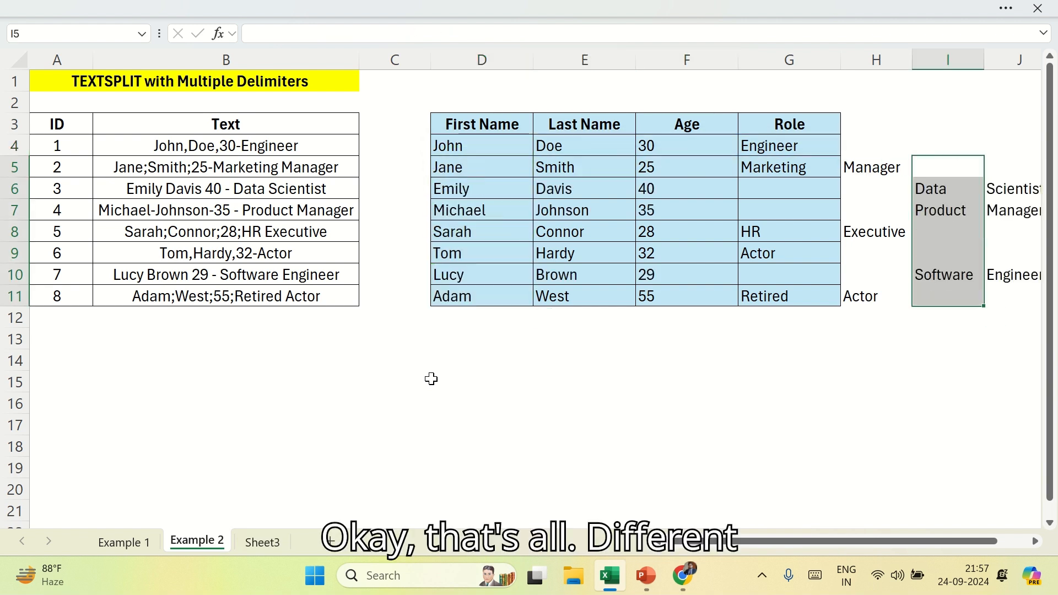
Check column I for any remaining leftover formulas outside the split results.
key(ctrl+space)
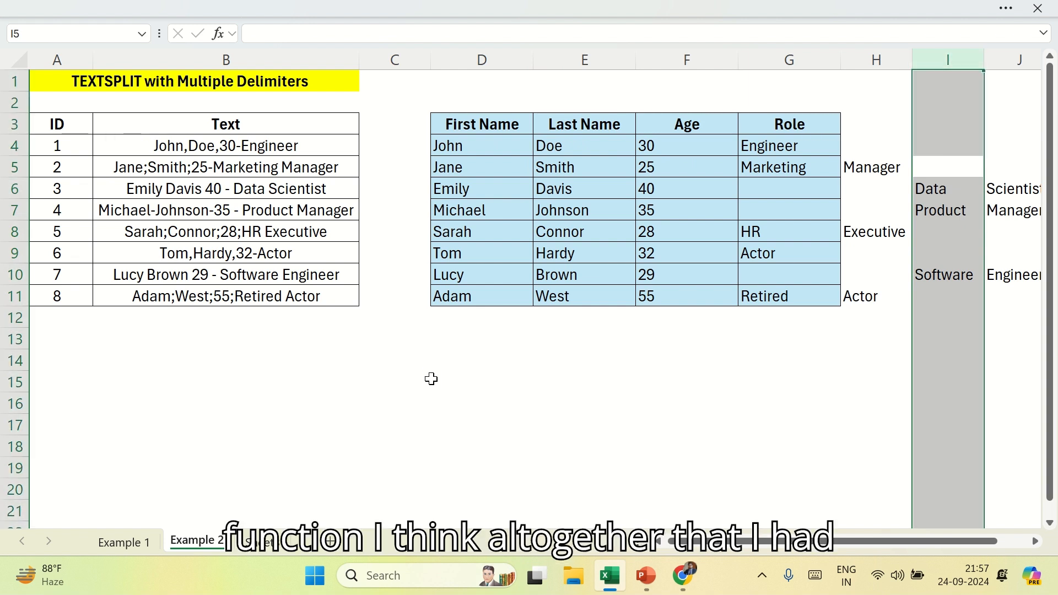
key(Left)
key(Right)
key(ctrl+space)
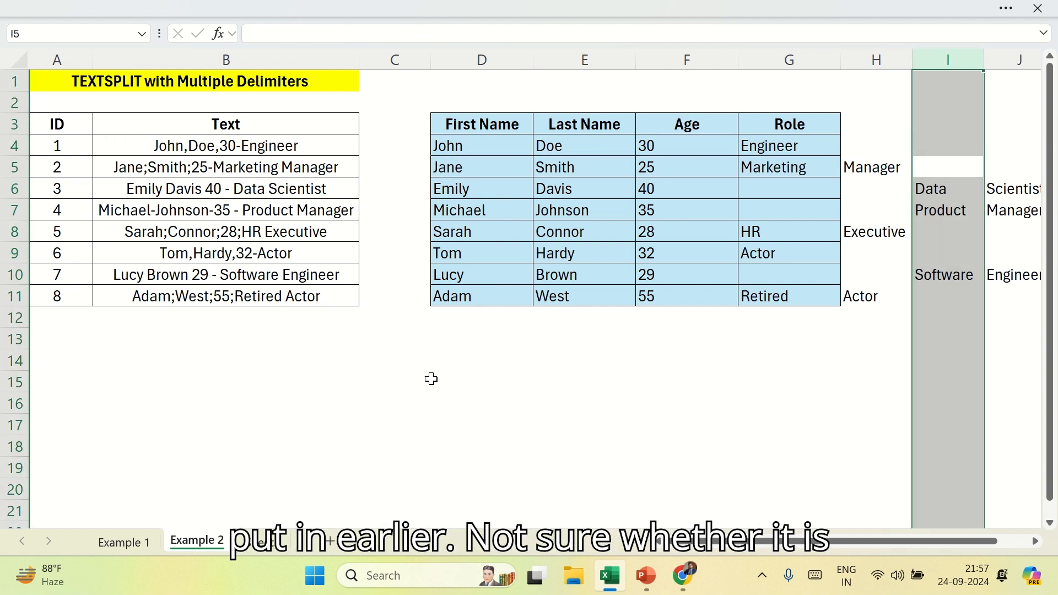
key(Left)
key(Right)
key(Up)
key(Up)
key(Up)
key(Down)
key(Down)
key(Down)
key(Down)
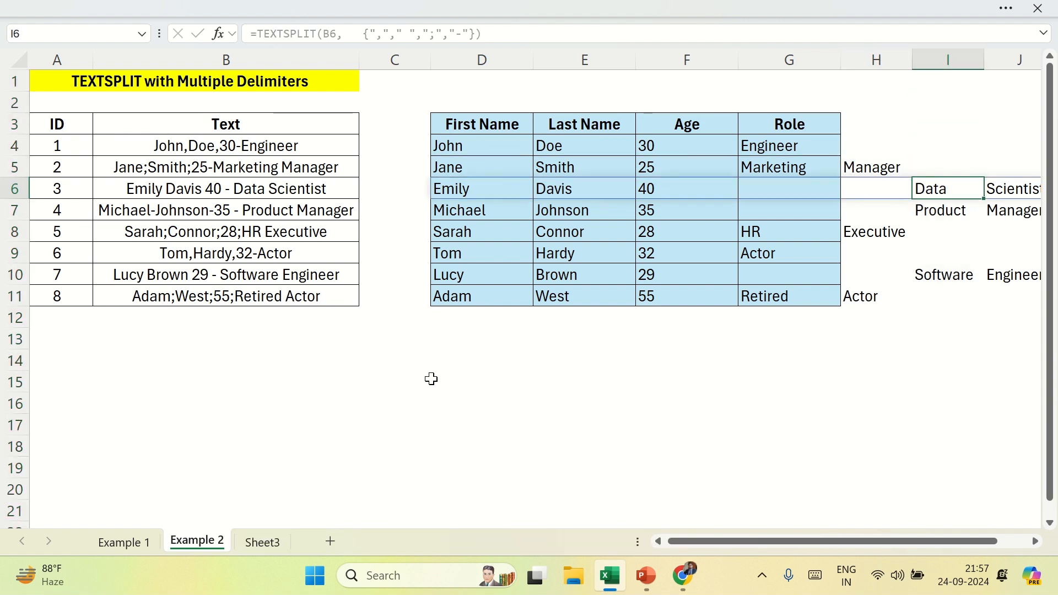
Examine the empty cells within the split results of rows 6 and 7 and compare them with the source text.
key(Left)
key(Left)
key(Left)
key(Left)
key(Right)
key(Right)
key(Right)
key(Right)
key(Down)
key(Left)
key(Left)
key(Left)
key(Left)
key(Left)
key(Up)
key(Up)
key(Up)
key(Down)
key(Down)
key(Down)
key(Up)
key(Right)
key(Right)
key(Right)
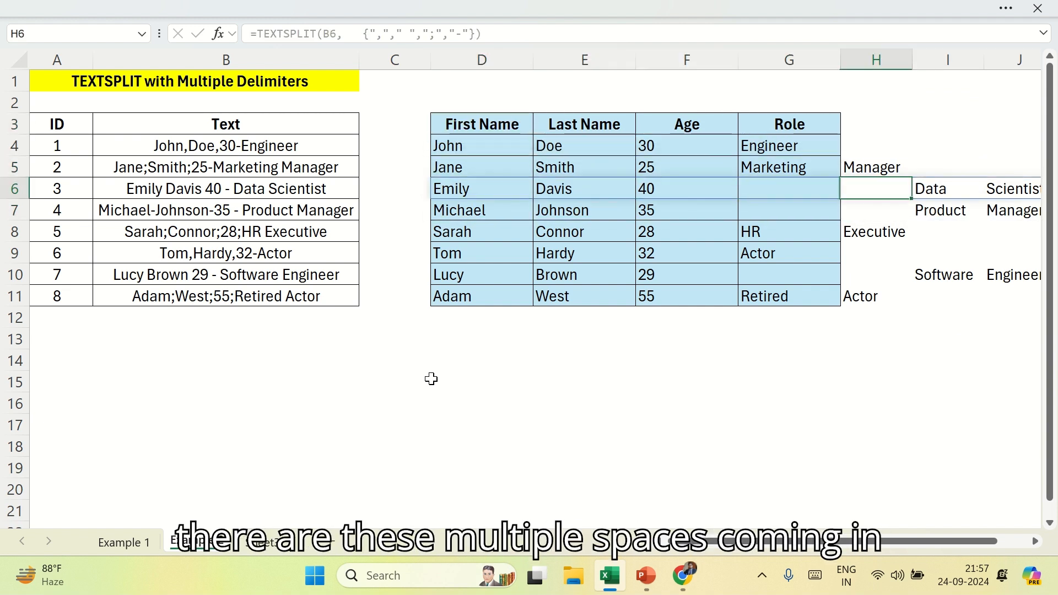
key(Left)
key(Left)
key(Left)
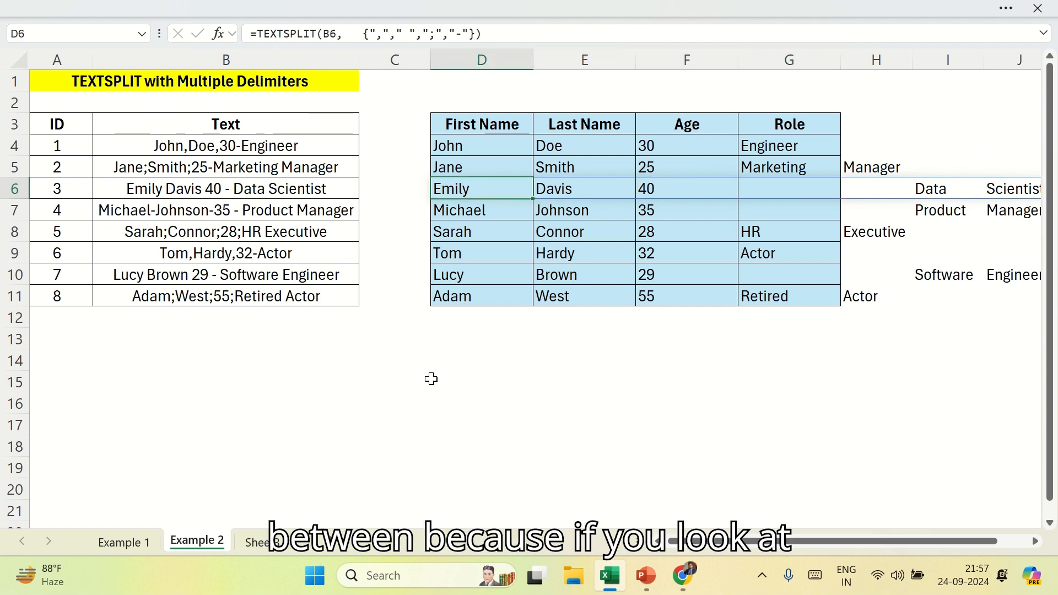
key(Up)
key(Up)
Switch to the PowerPoint slides and read the ignore_empty argument description on the How it Works slide.
key(alt+Tab)
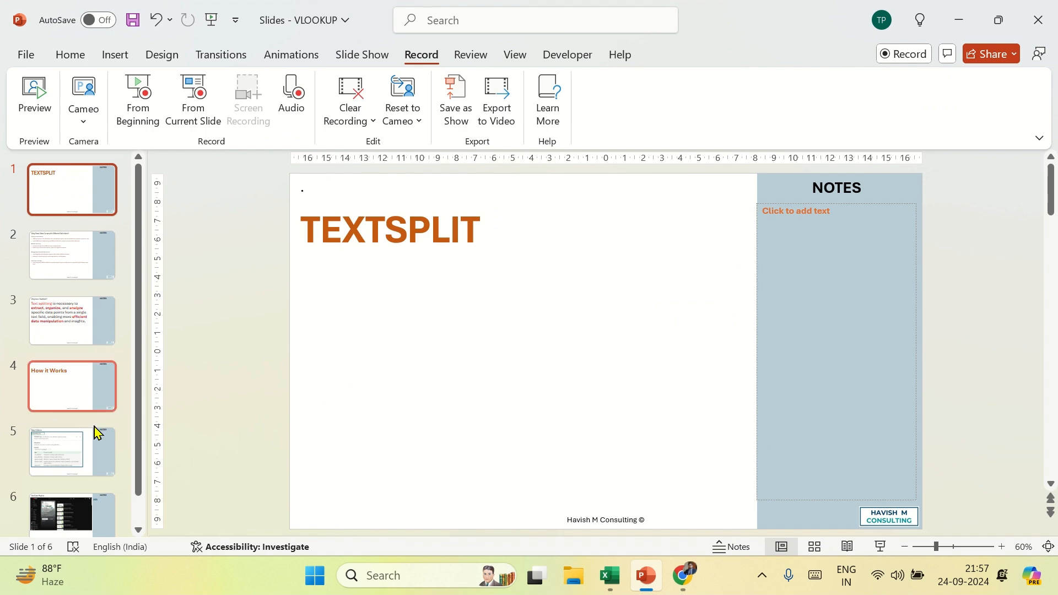
click(99, 392)
click(96, 433)
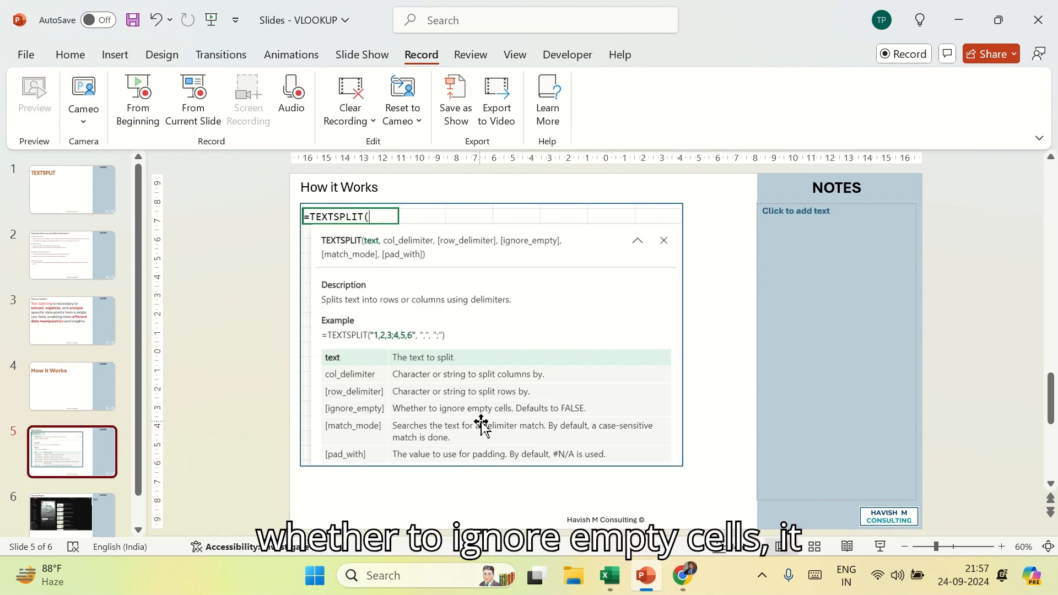
Return to Excel, skip the row delimiter and set ignore_empty to TRUE in D4's formula, and fill it down through D11.
key(alt+Tab)
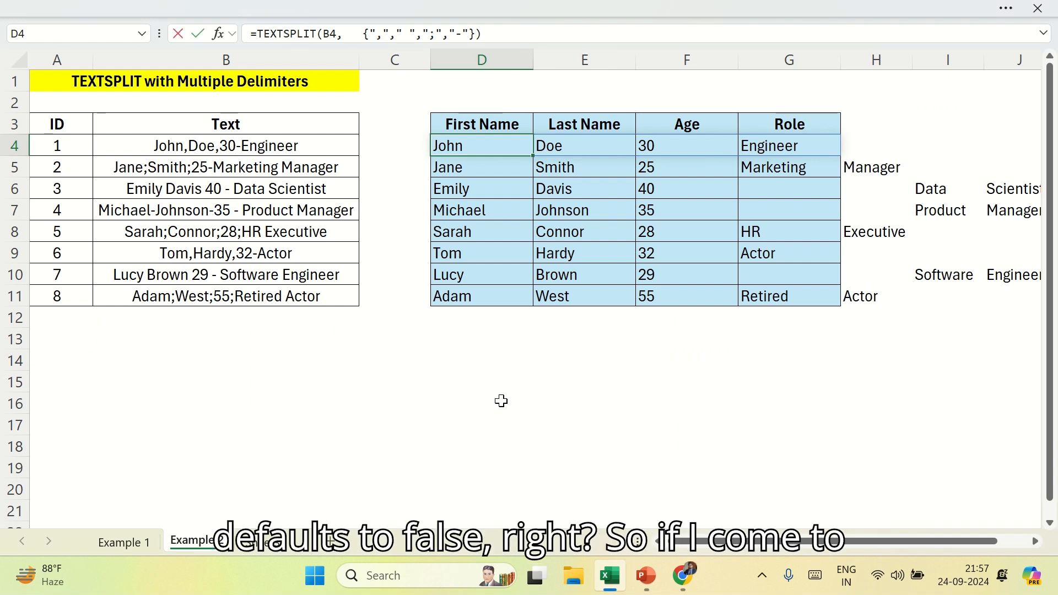
key(F2)
text(,)
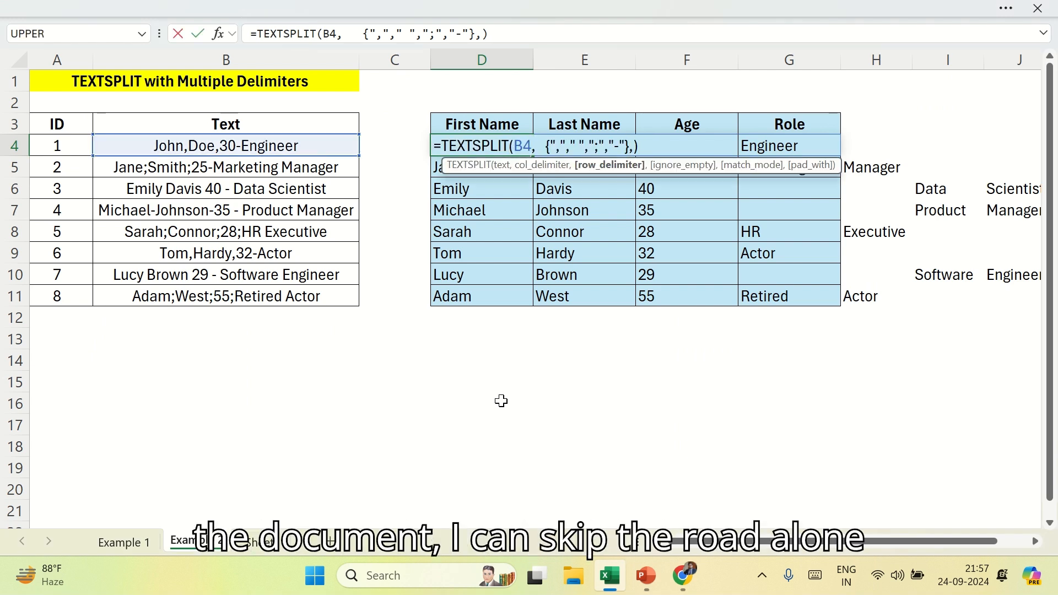
text(,)
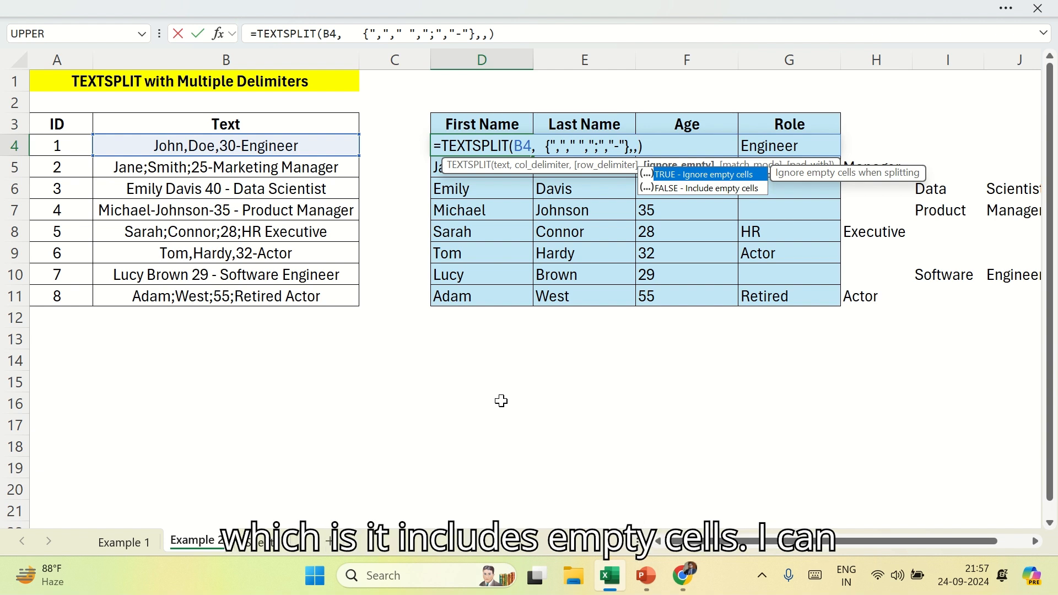
text(TRUE)
key(Return)
key(Up)
key(ctrl+shift+Down)
key(ctrl+d)
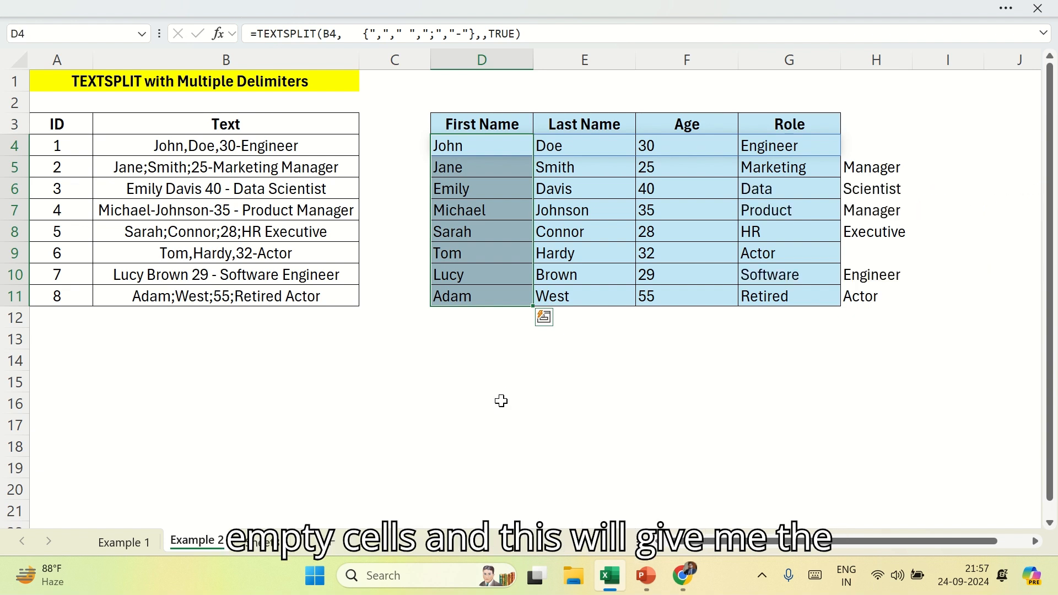
Show the updated D4 formula as text in cell D2 of Example 2 with FORMULATEXT.
key(Up)
key(Up)
text(=form)
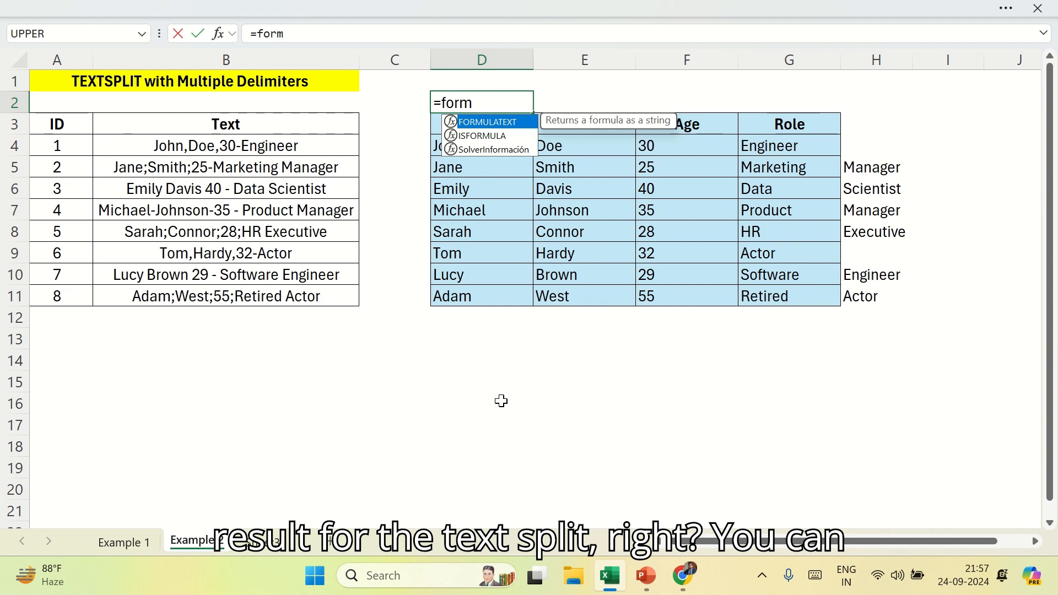
key(Tab)
key(Down)
key(Down)
key(Return)
key(Up)
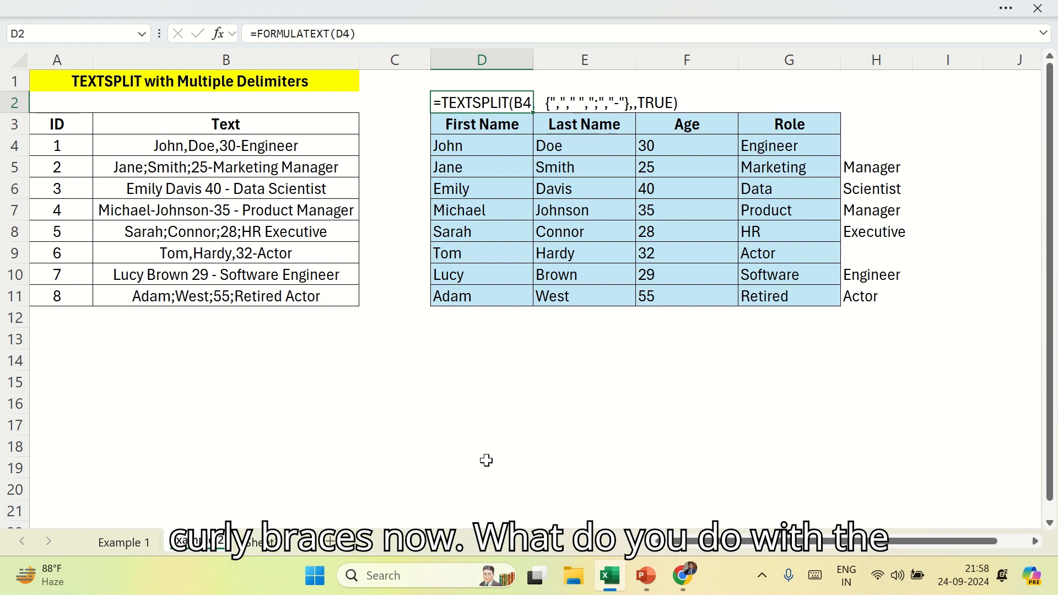
Examine how the multi-word roles are split between the Role column and column H.
key(Down)
key(Right)
key(Right)
key(Right)
key(Down)
key(Down)
key(Right)
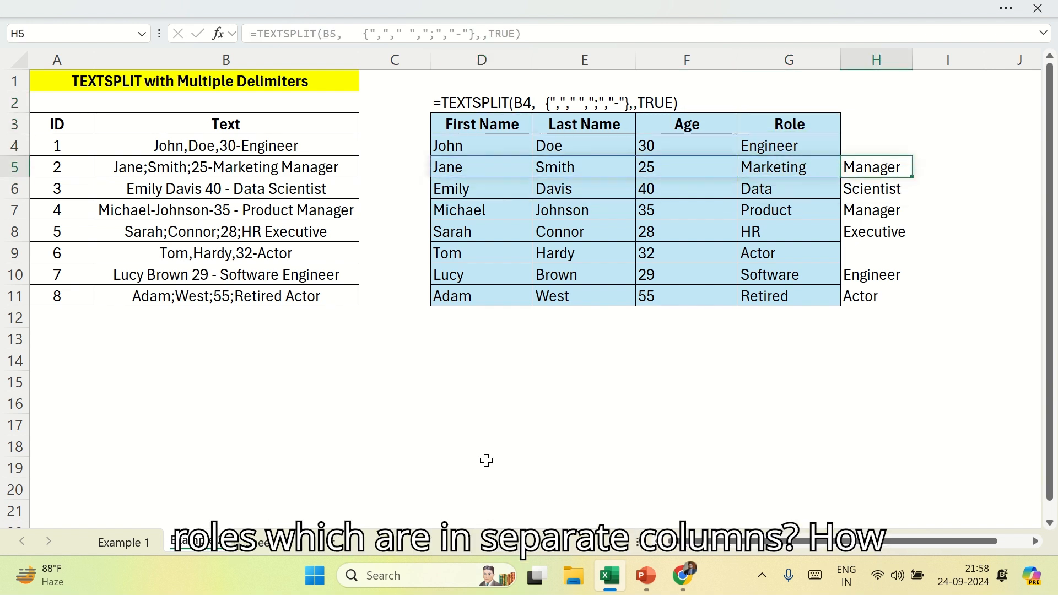
Start a TEXTJOIN formula in cell I4 with a single space as the delimiter.
key(Right)
key(Up)
key(Up)
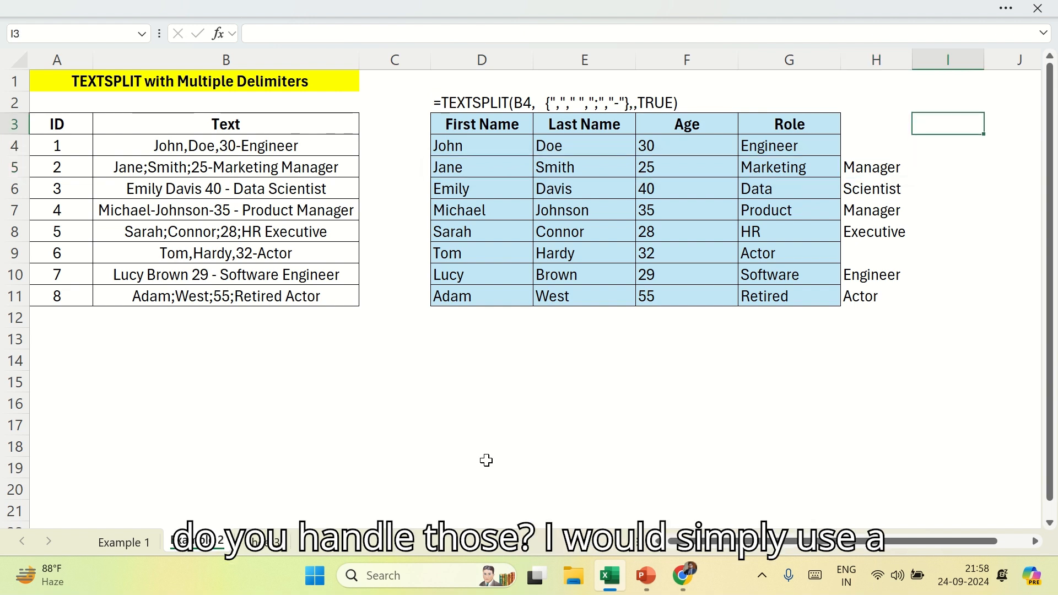
key(Down)
text(=tex)
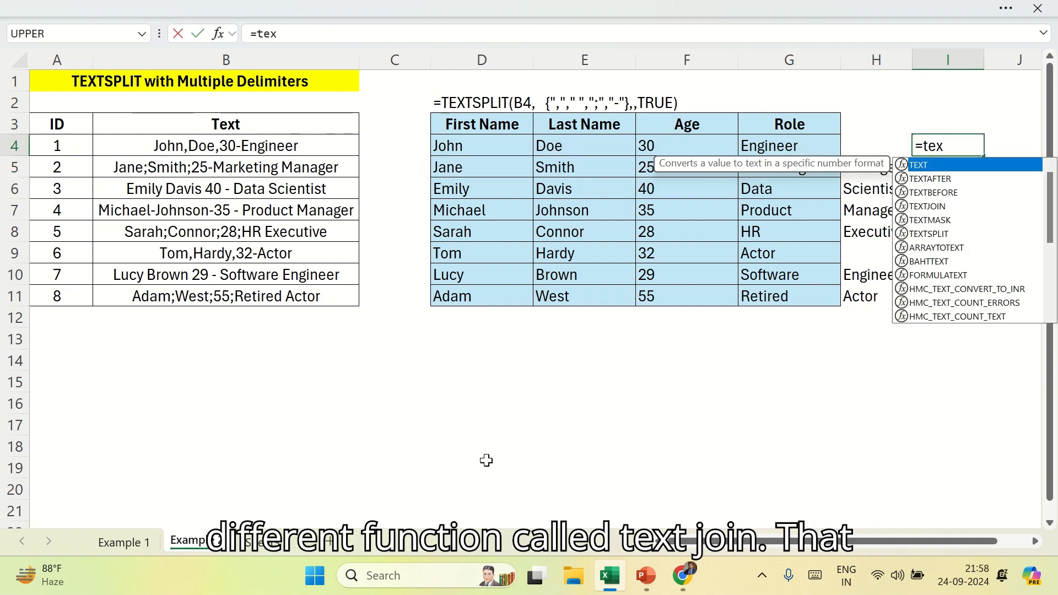
text(j)
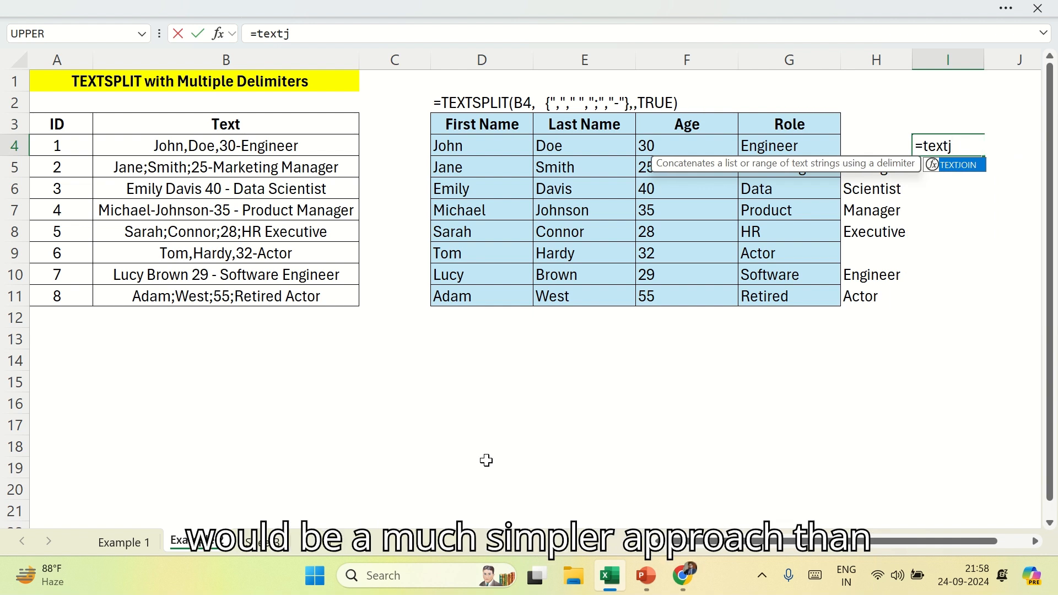
key(Tab)
key(Left)
key(Left)
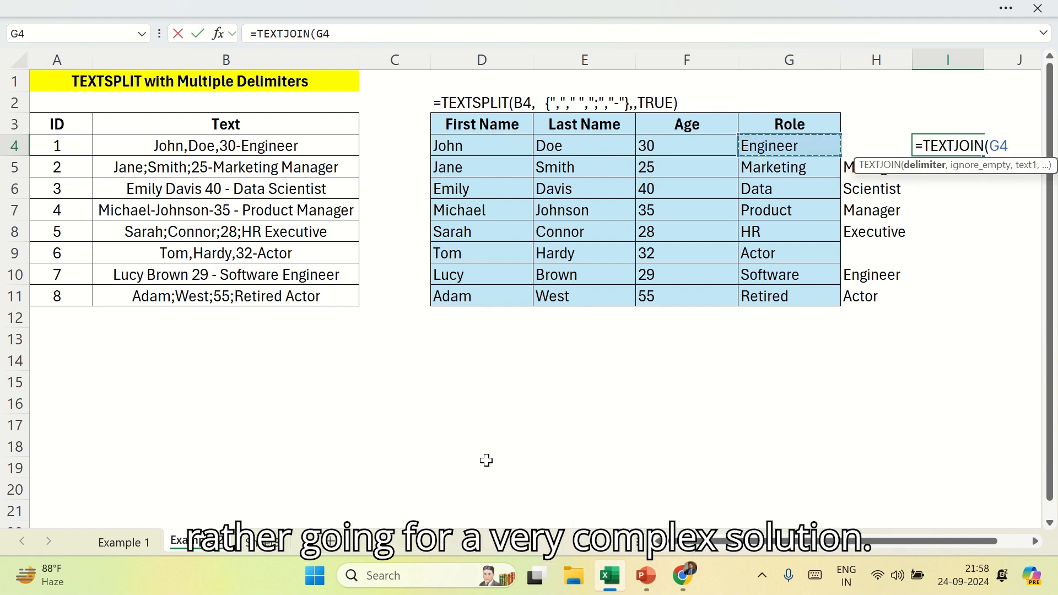
key(BackSpace)
key(BackSpace)
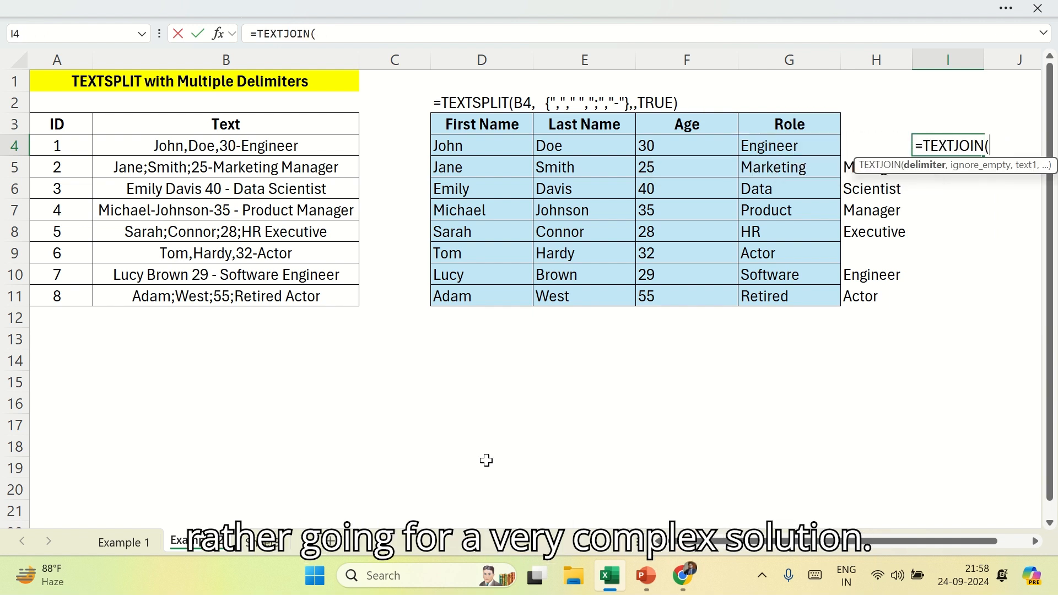
text(")
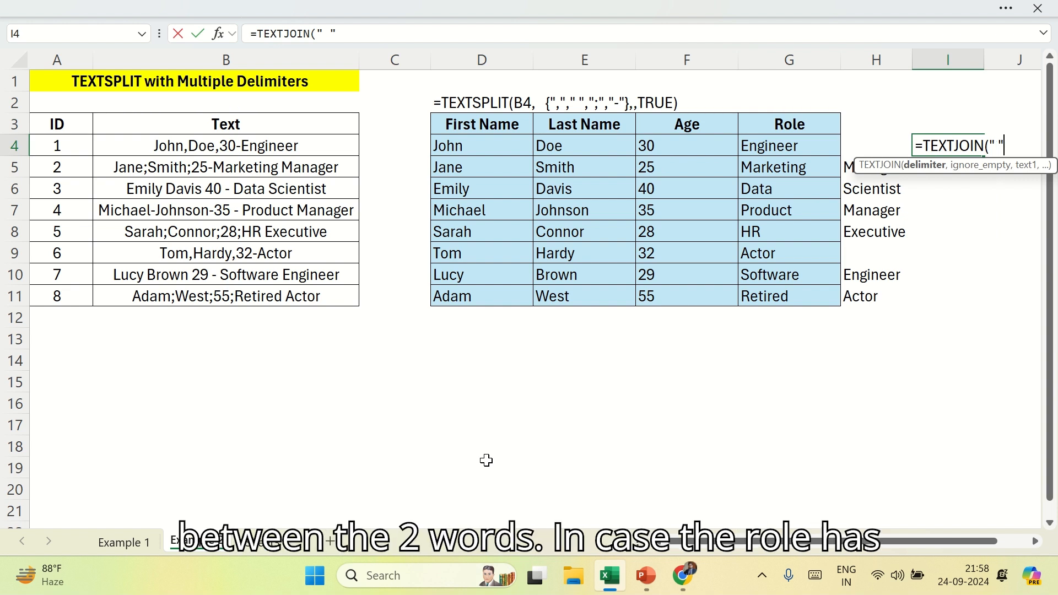
text(,)
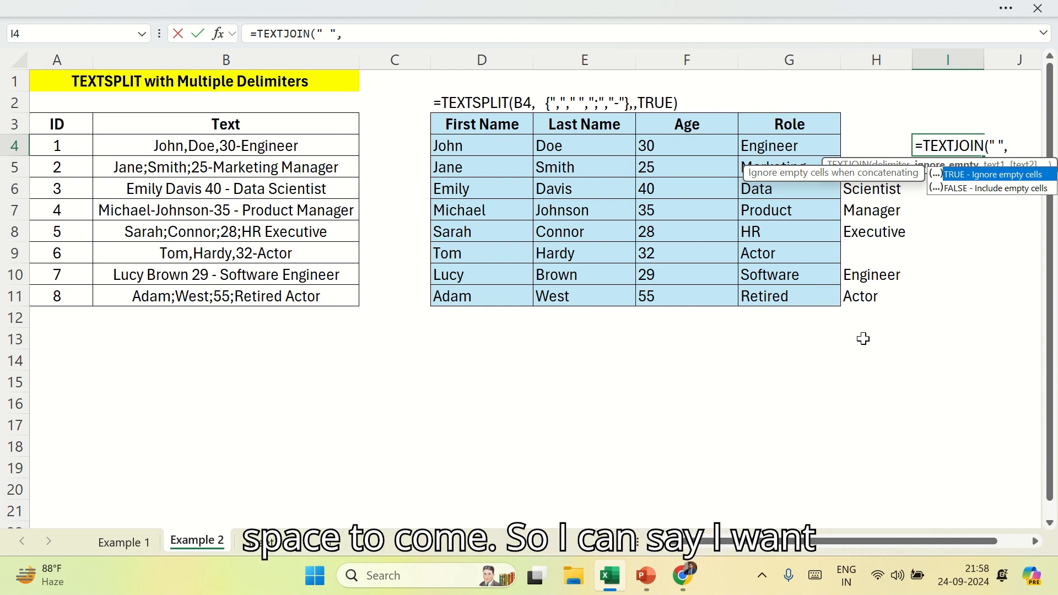
Complete I4's TEXTJOIN formula with ignore_empty set to TRUE and G4:H4 as the text to join.
text(true,)
key(Left)
key(Left)
key(shift+Right)
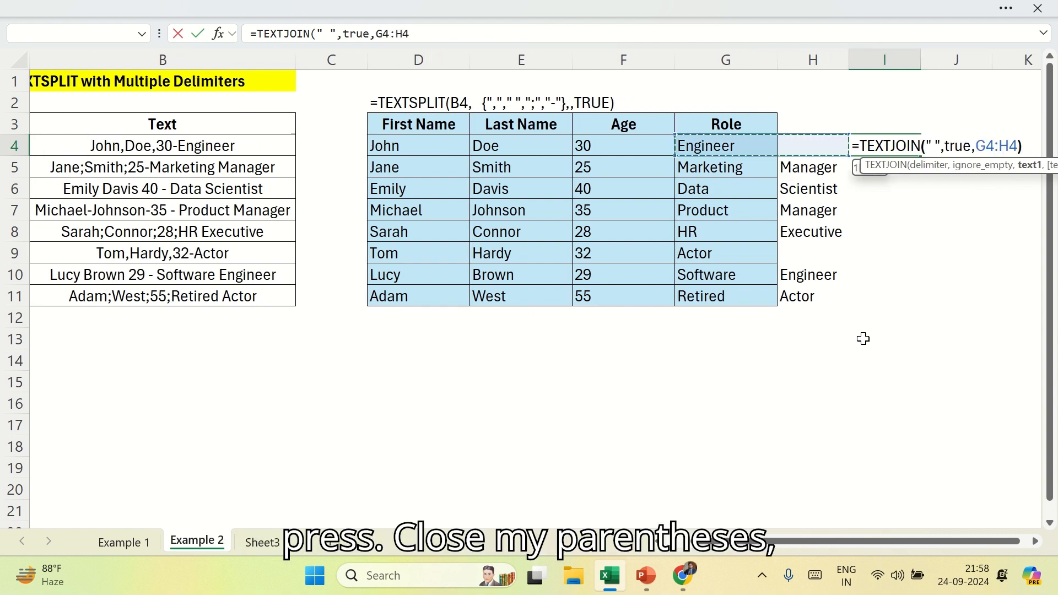
text())
key(Return)
Fill the TEXTJOIN formula from I4 down through I11.
key(Up)
key(shift+Down)
key(shift+Down)
key(shift+Down)
key(shift+Down)
key(shift+Down)
key(shift+Down)
key(shift+Down)
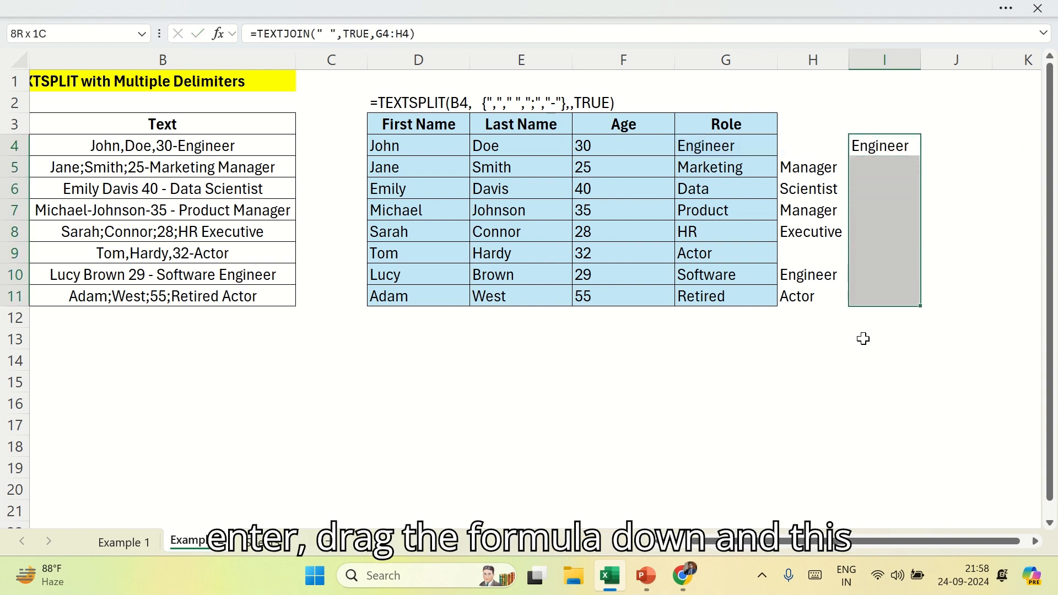
key(ctrl+d)
Add the header Role in I3 above the joined roles, styled like the other column headers.
key(Up)
text(Rol)
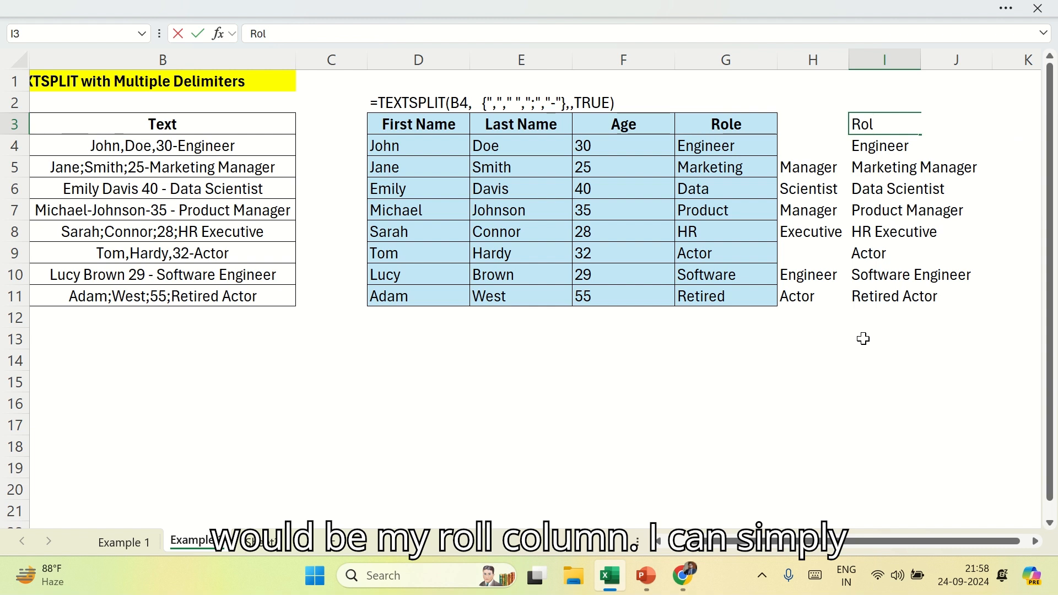
text(e)
key(Return)
key(Up)
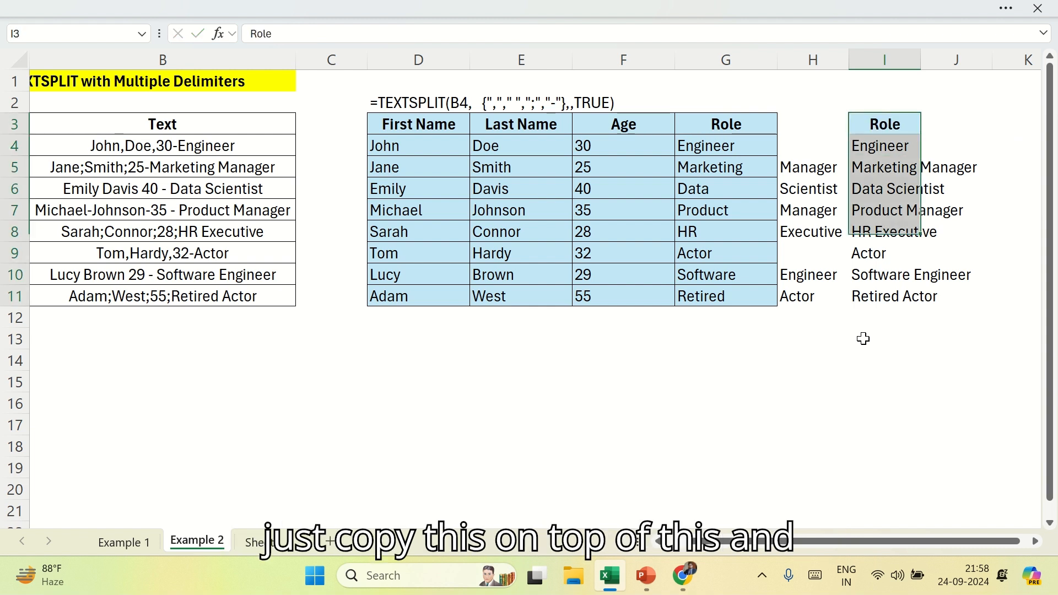
Select the joined roles in I4:I11 and widen column H slightly.
key(Down)
key(shift+Down)
key(shift+Down)
key(shift+Down)
key(shift+Down)
key(shift+Down)
key(shift+Down)
key(shift+Down)
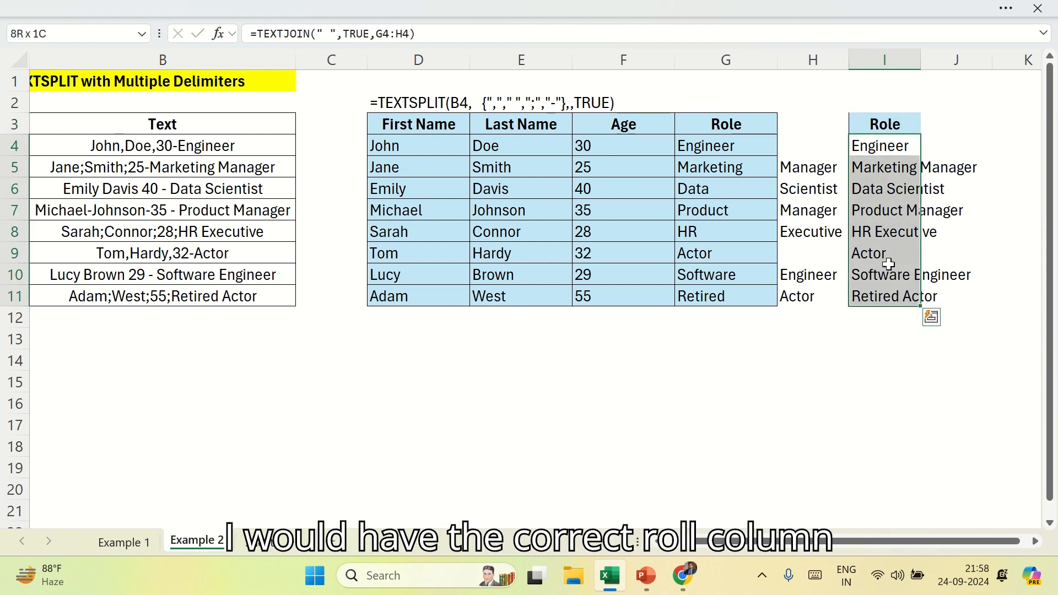
drag(849, 59, 865, 59)
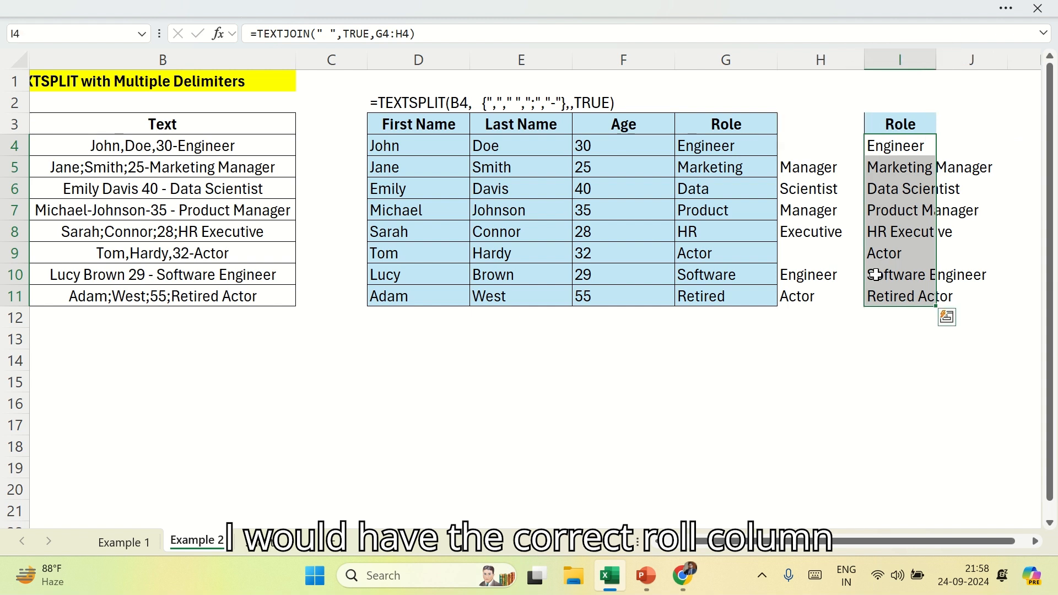
Copy the FORMULATEXT cell D2 to I2 to show I4's TEXTJOIN formula as text.
click(877, 274)
key(ctrl+Up)
key(Up)
key(Left)
key(Left)
key(Left)
key(Left)
key(Left)
key(ctrl+c)
key(Right)
key(Right)
key(Right)
key(Right)
key(Right)
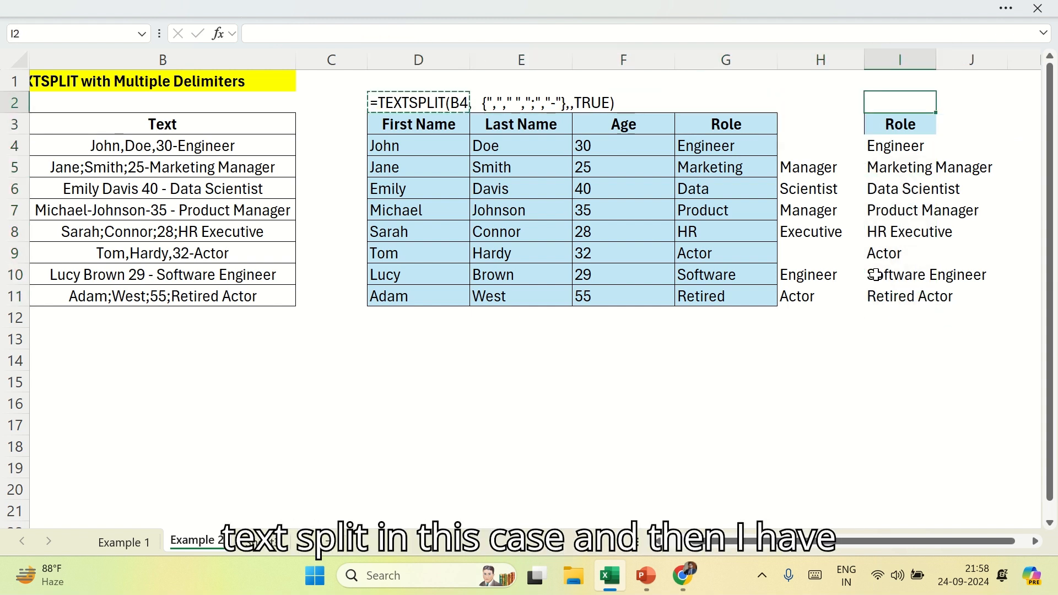
key(ctrl+v)
scroll(876, 274, right, 1)
key(Escape)
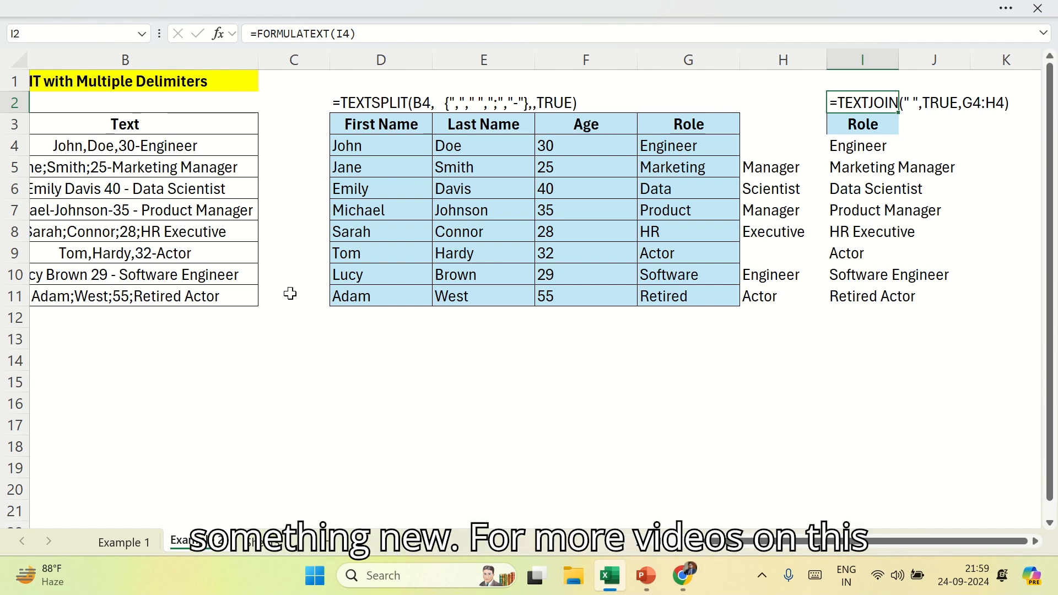
Return the sheet view to column A and switch to the Chrome window with the EXCEL - MASTER DATA CLEANING playlist.
key(Left)
key(Up)
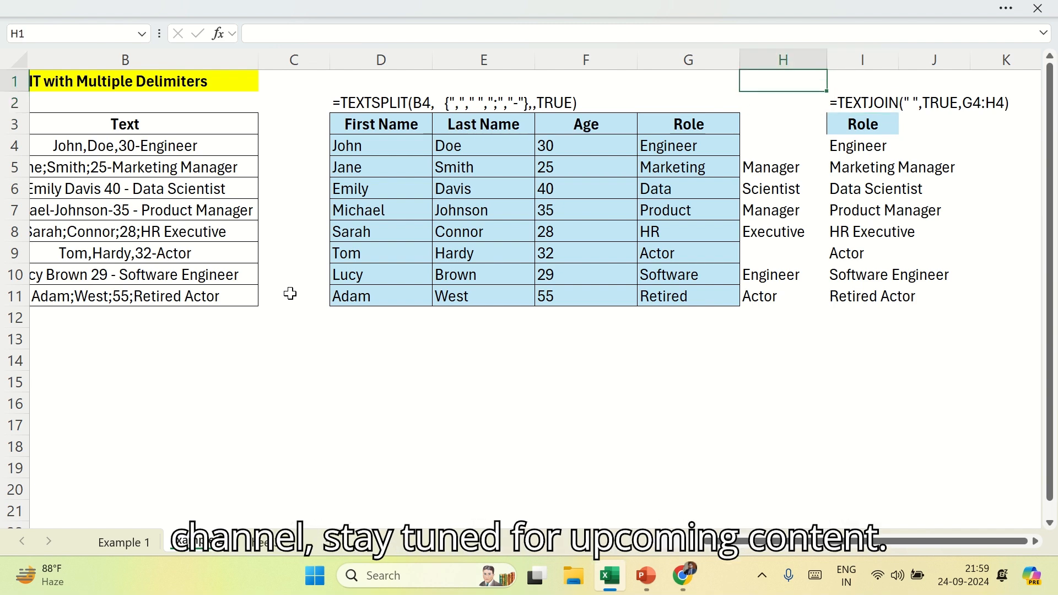
scroll(290, 293, left, 3)
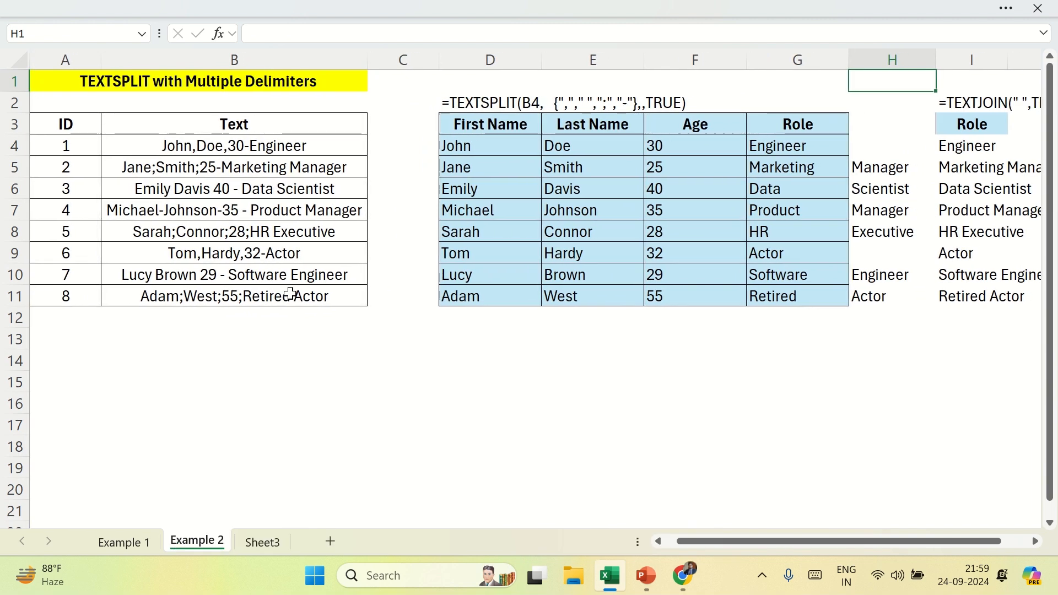
key(alt+Tab)
key(alt+Tab)
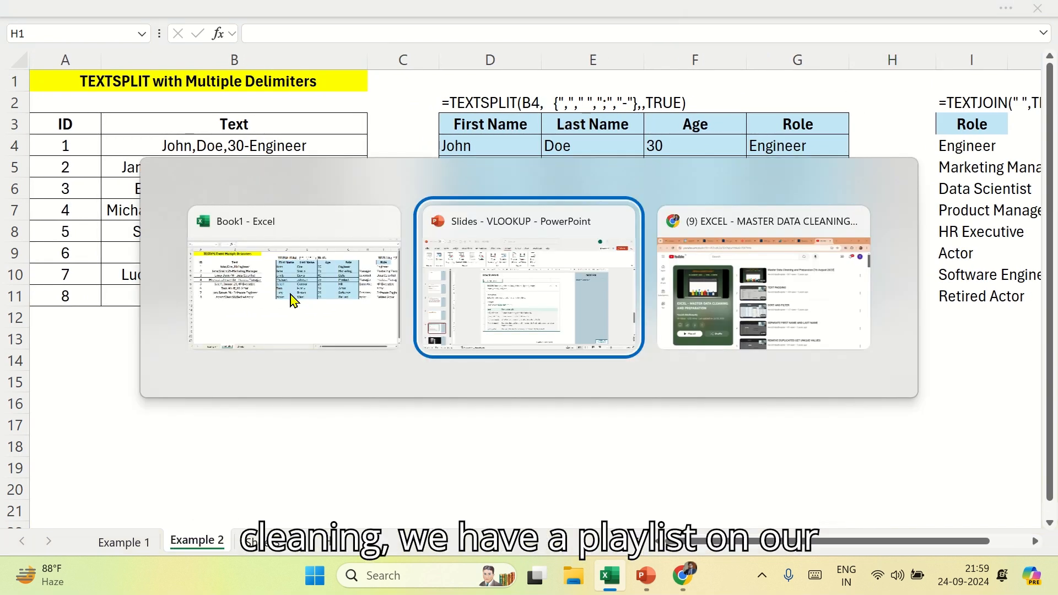